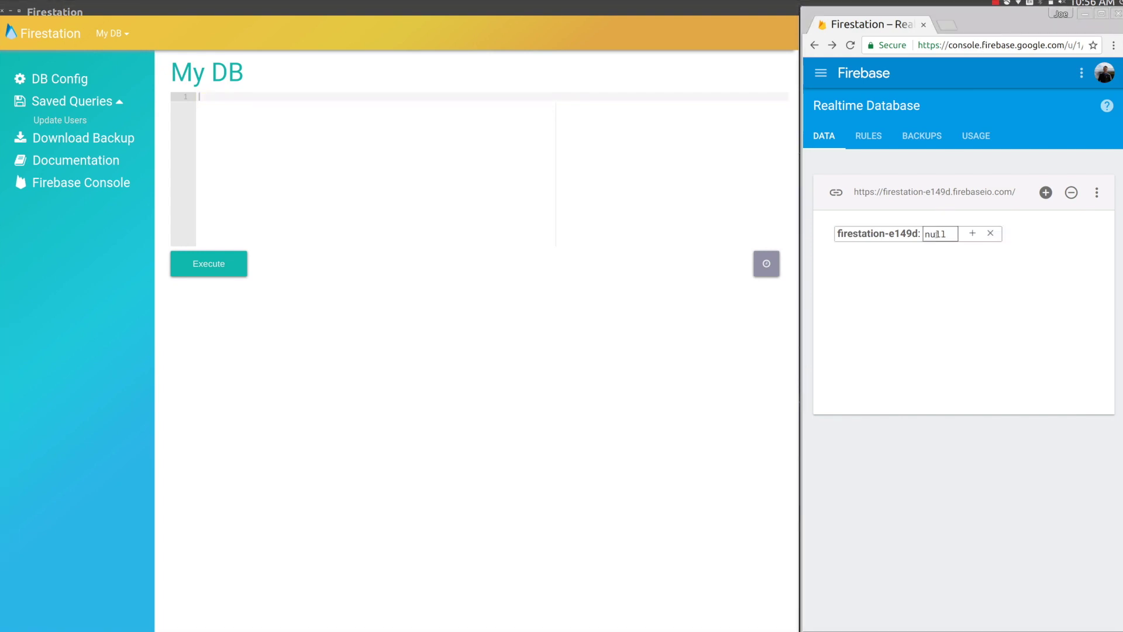
Begin an insert into users with name 'Joe', levell 99 and an empty dateJoined value
click(875, 234)
click(872, 160)
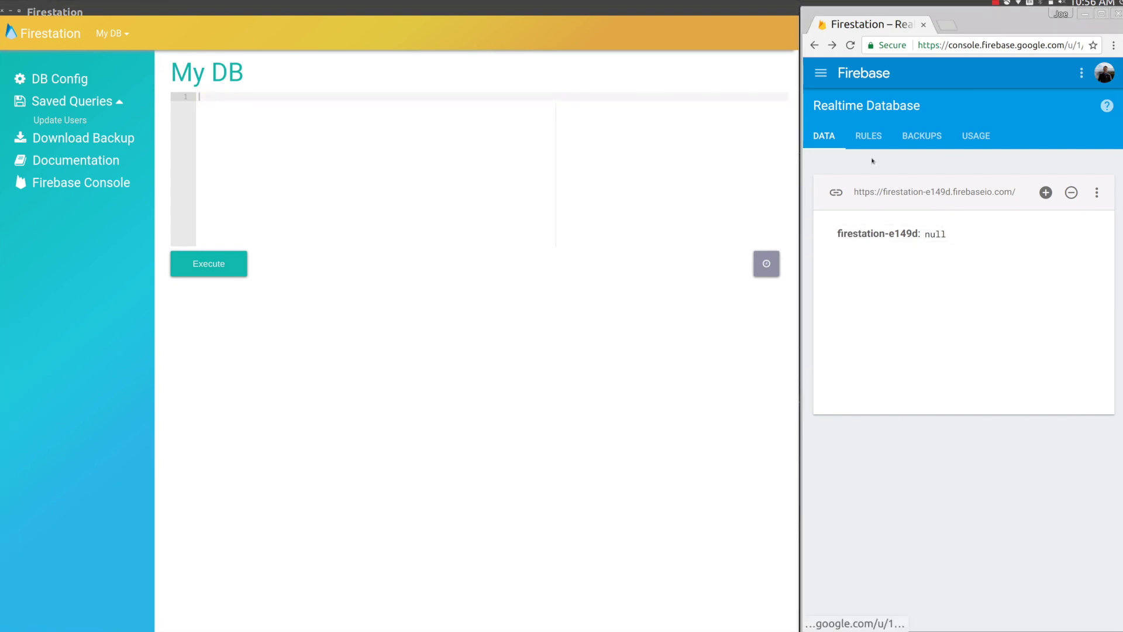
click(420, 149)
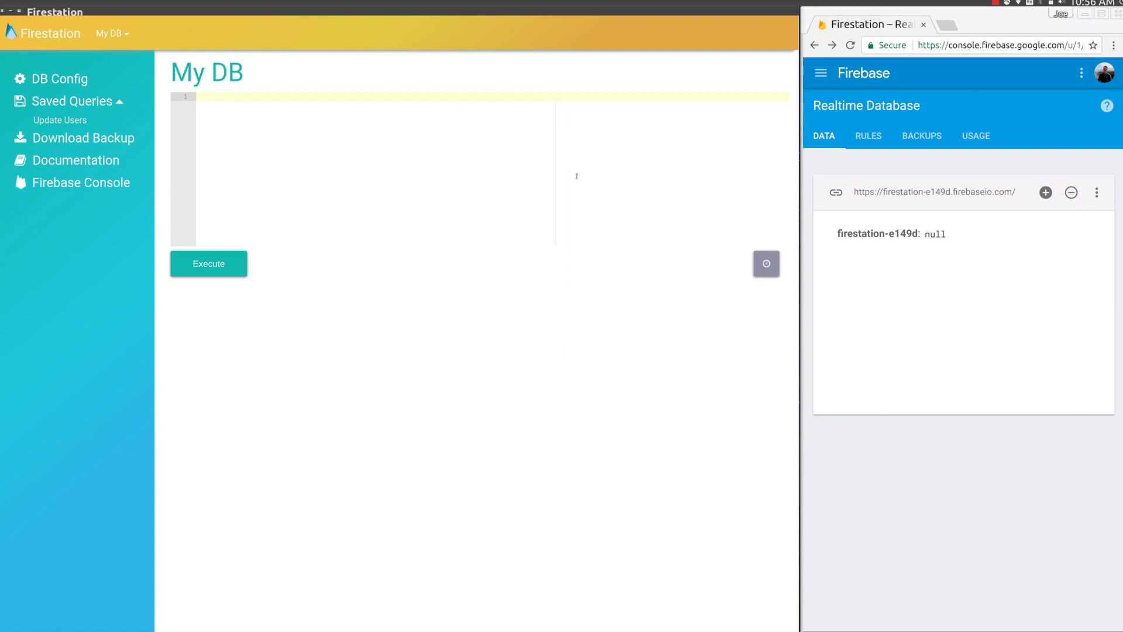
text(inser)
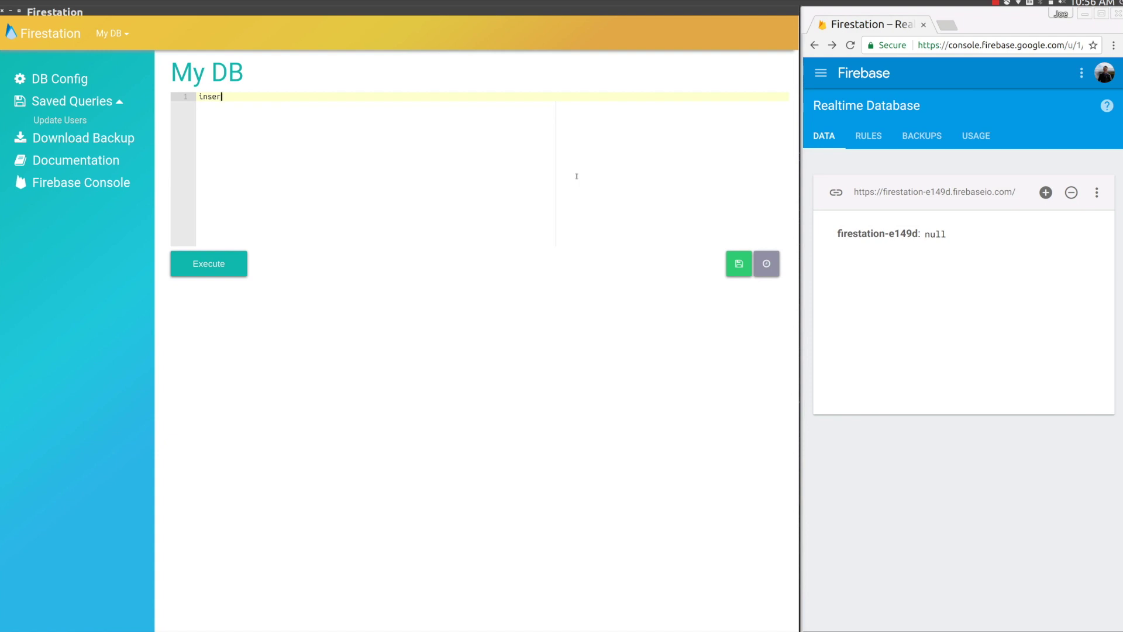
text(t into users (name,levell,date)
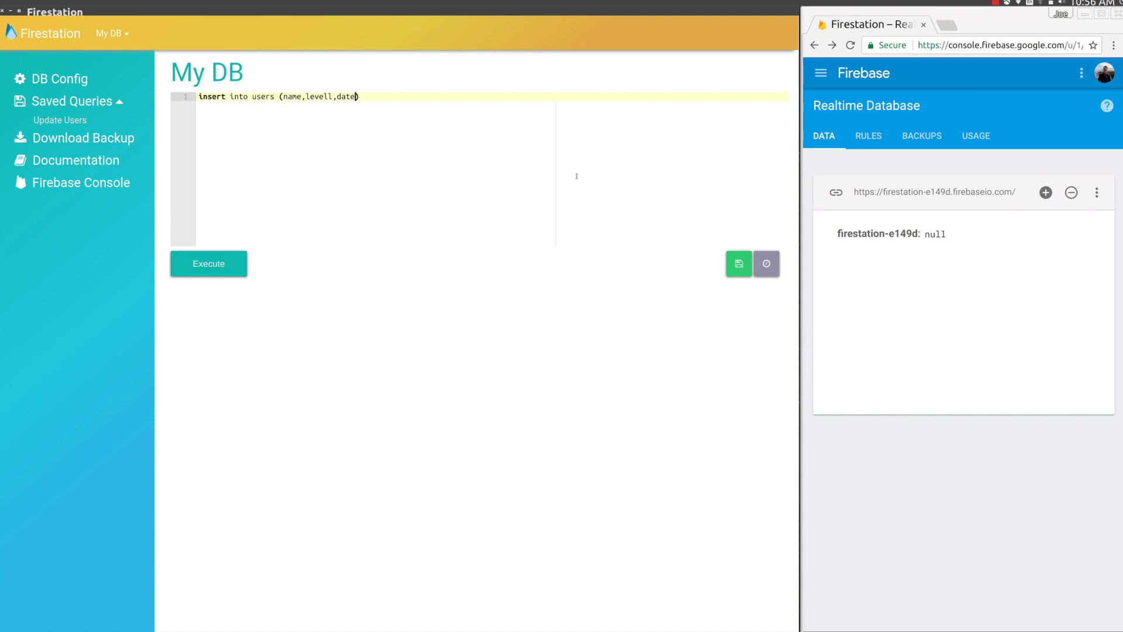
text(Joined) values ('Joe',99, ')
click(903, 424)
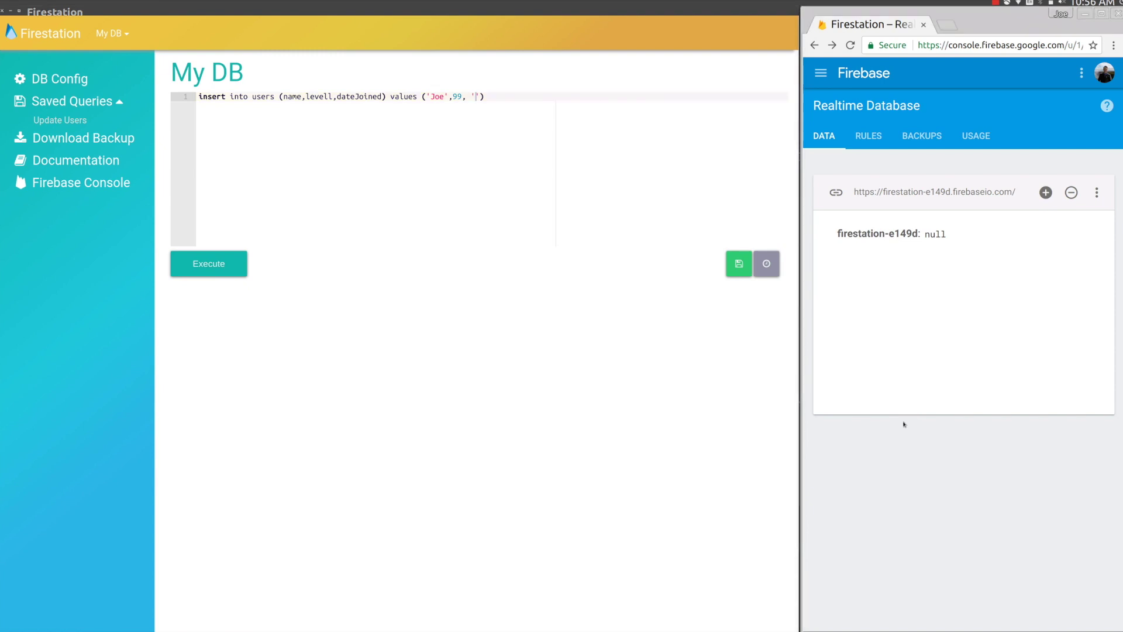
Evaluate new Date() in the Chrome console and copy today's date, Sep 22 2017
key(ctrl+shift+j)
text(new Da)
key(BackSpace)
key(BackSpace)
key(BackSpace)
key(BackSpace)
key(BackSpace)
key(BackSpace)
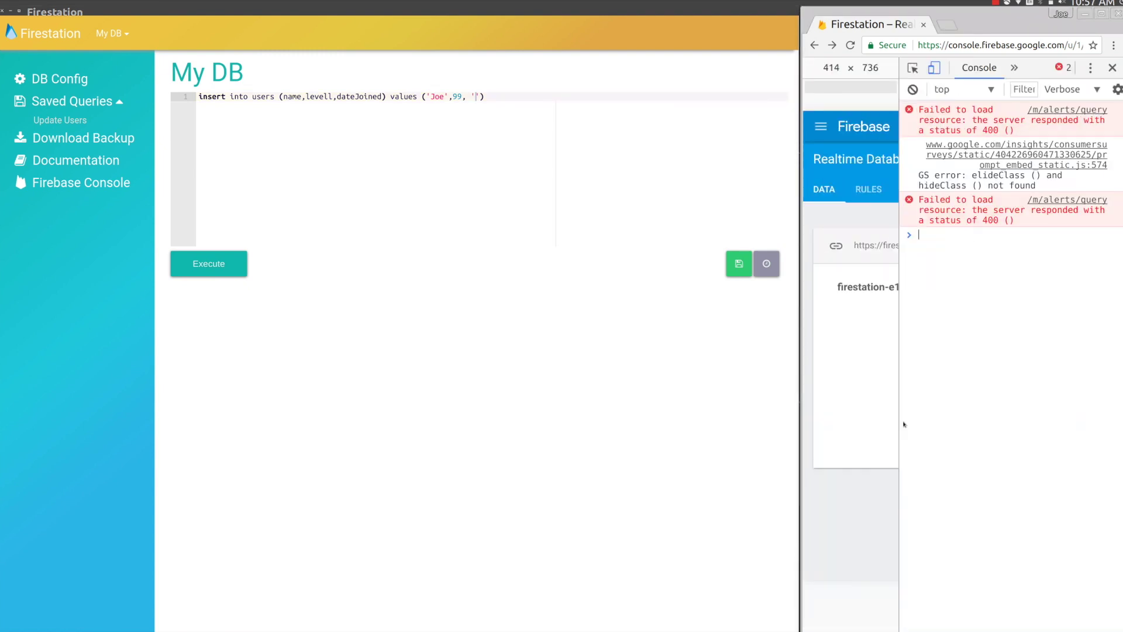
text(new Date())
key(Return)
drag(940, 251, 998, 253)
key(ctrl+shift+j)
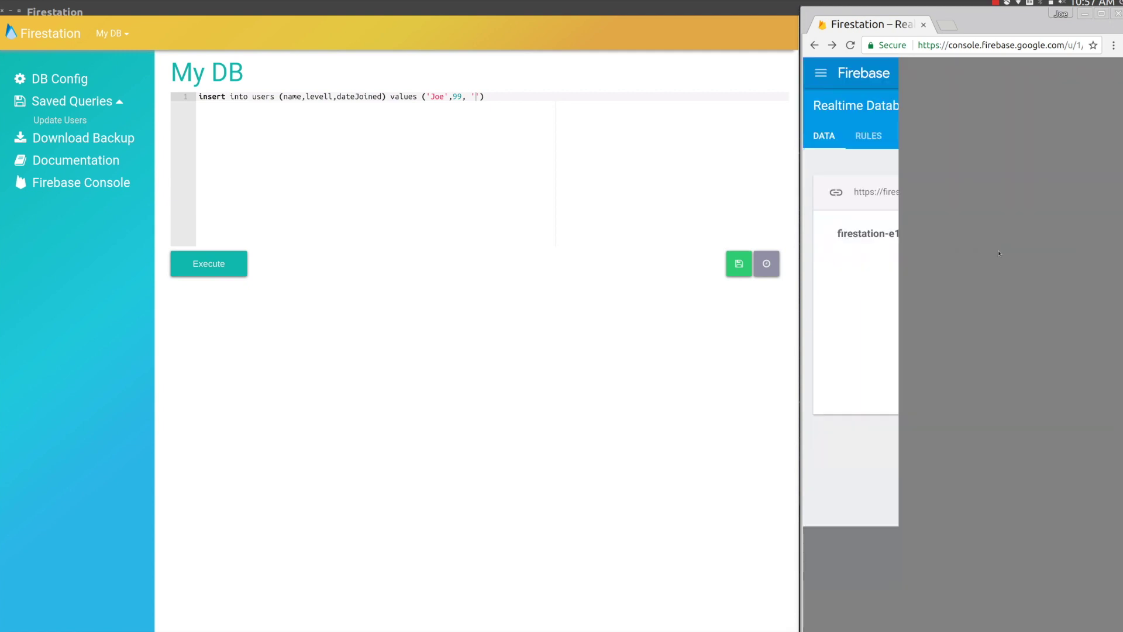
Fill in dateJoined 'Sep 22 2017', run the insert and commit Joe's record
click(476, 97)
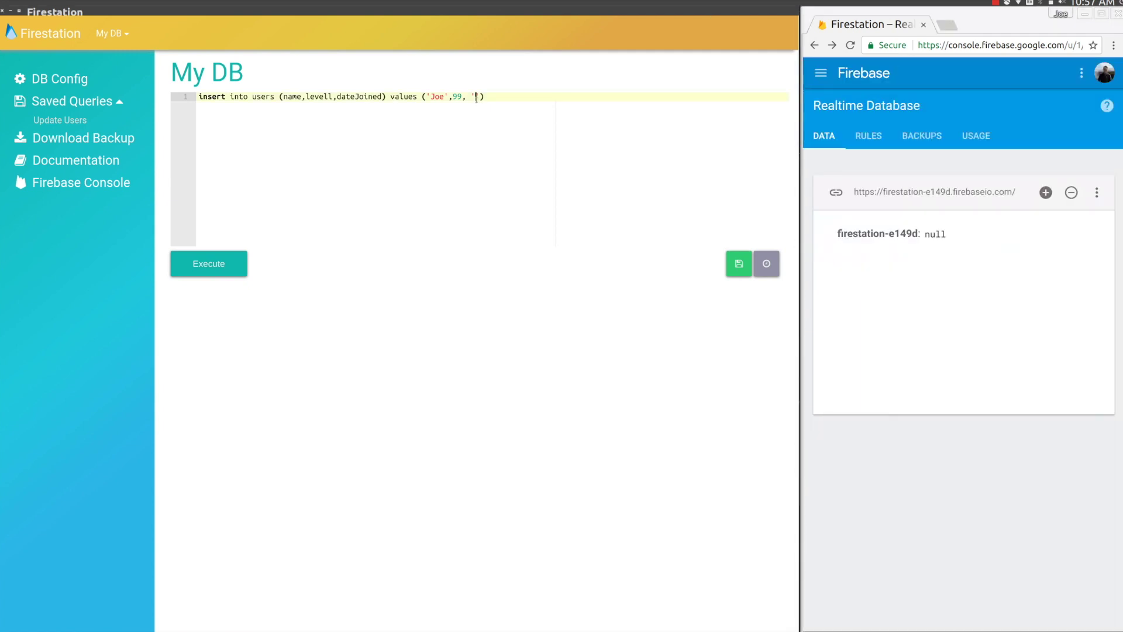
text(Sep 22 2017)
key(End)
text(;)
key(ctrl+Return)
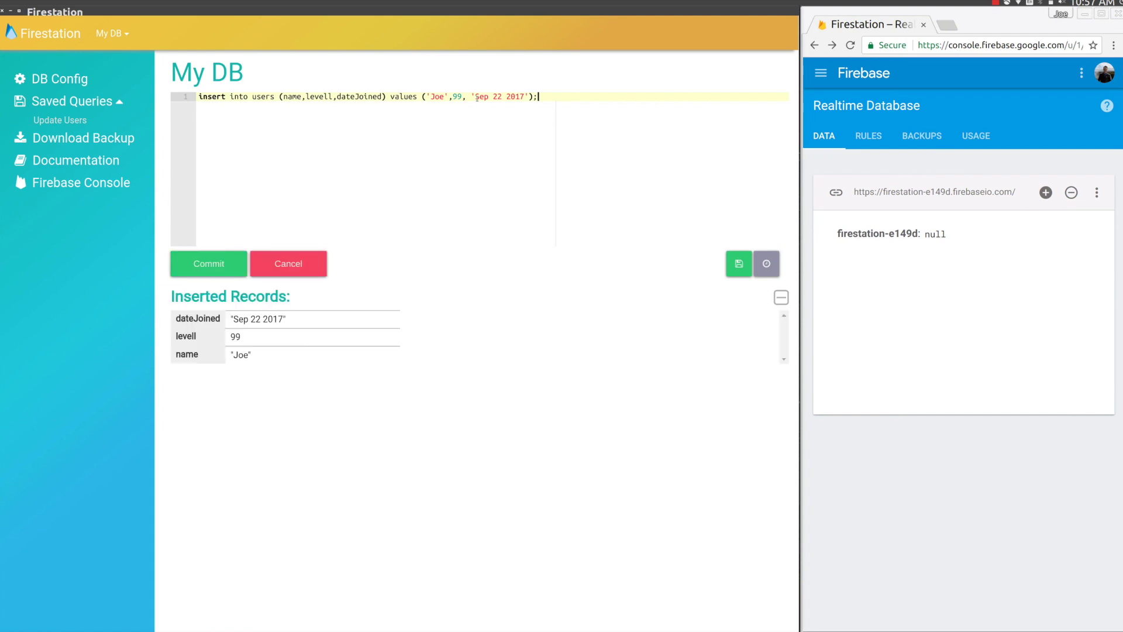
click(209, 263)
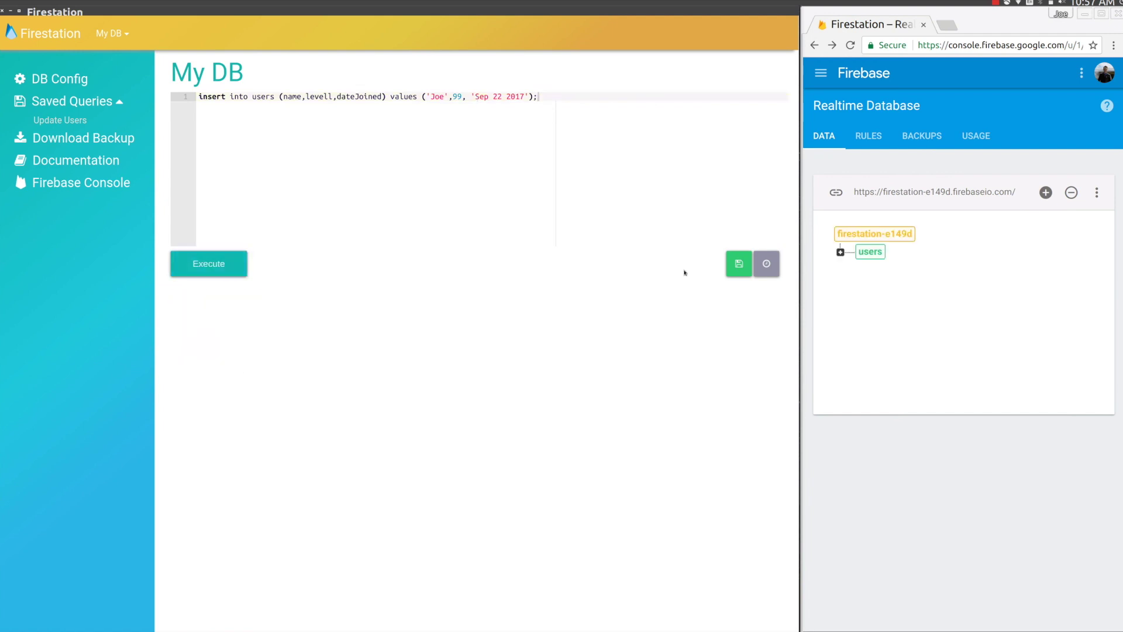
Comment out the insert and run select * from users;
click(840, 251)
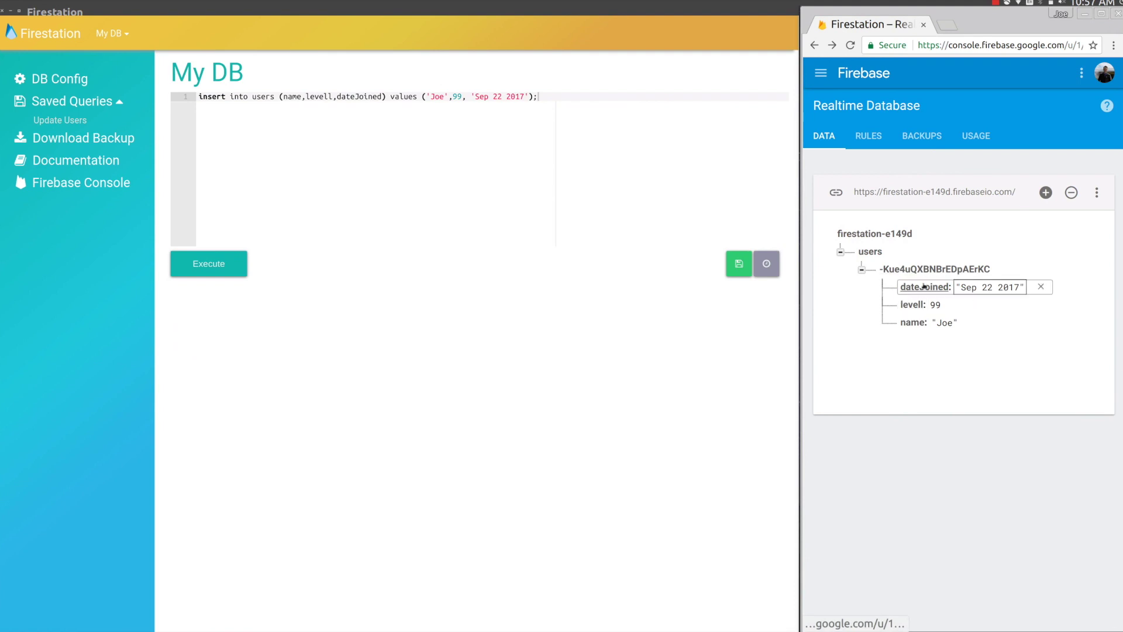
click(551, 124)
key(ctrl+slash)
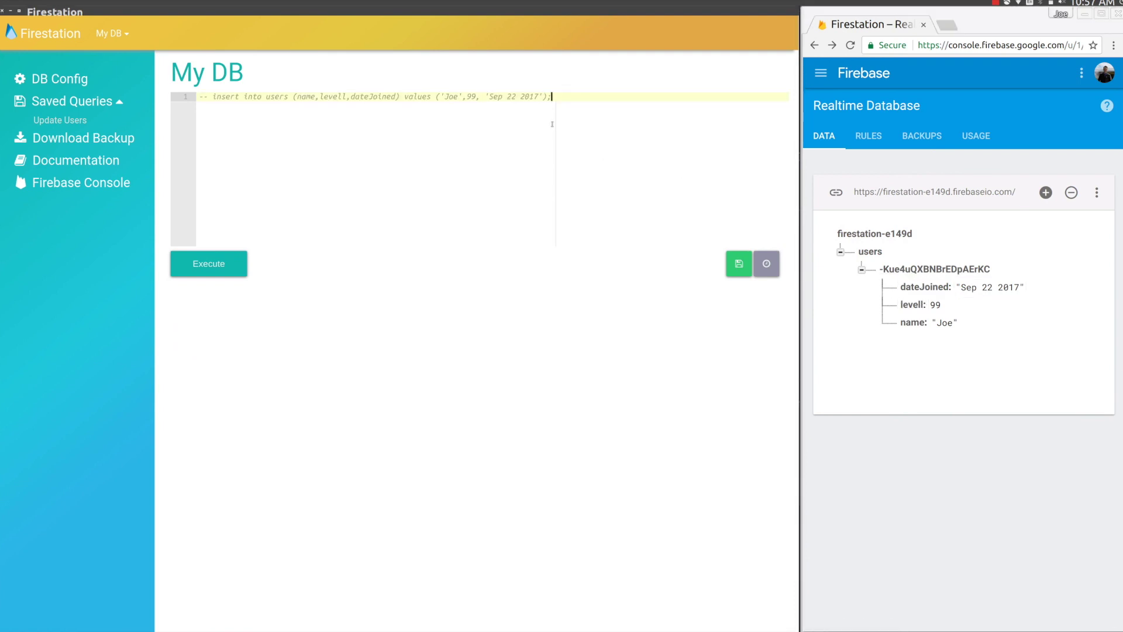
key(Return)
text(select * from users;)
key(ctrl+Return)
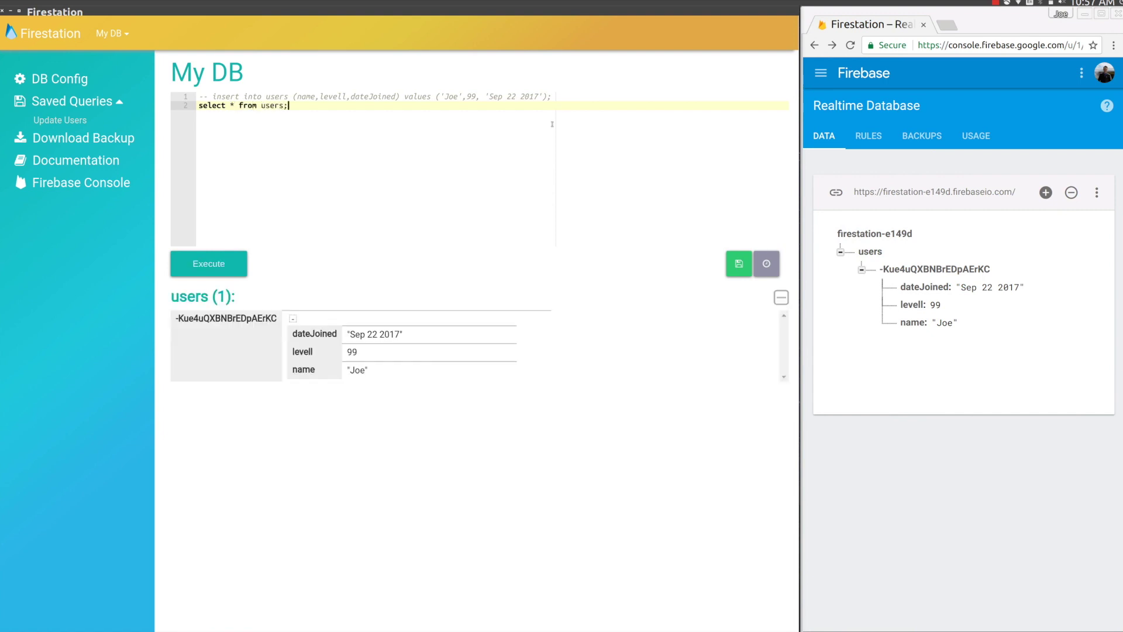
Comment out the select and run the shorthand query users;
key(ctrl+slash)
key(Return)
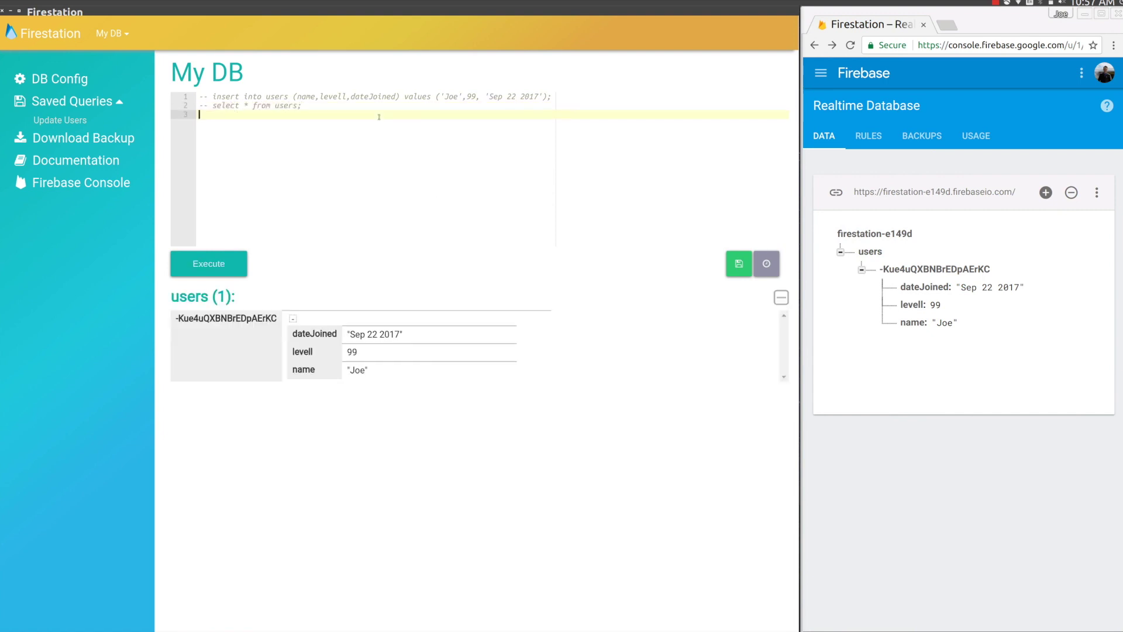
text(users;)
key(ctrl+Return)
click(938, 304)
Change Joe's levell to 1000 directly in the Firebase console
key(BackSpace)
key(BackSpace)
text(1000)
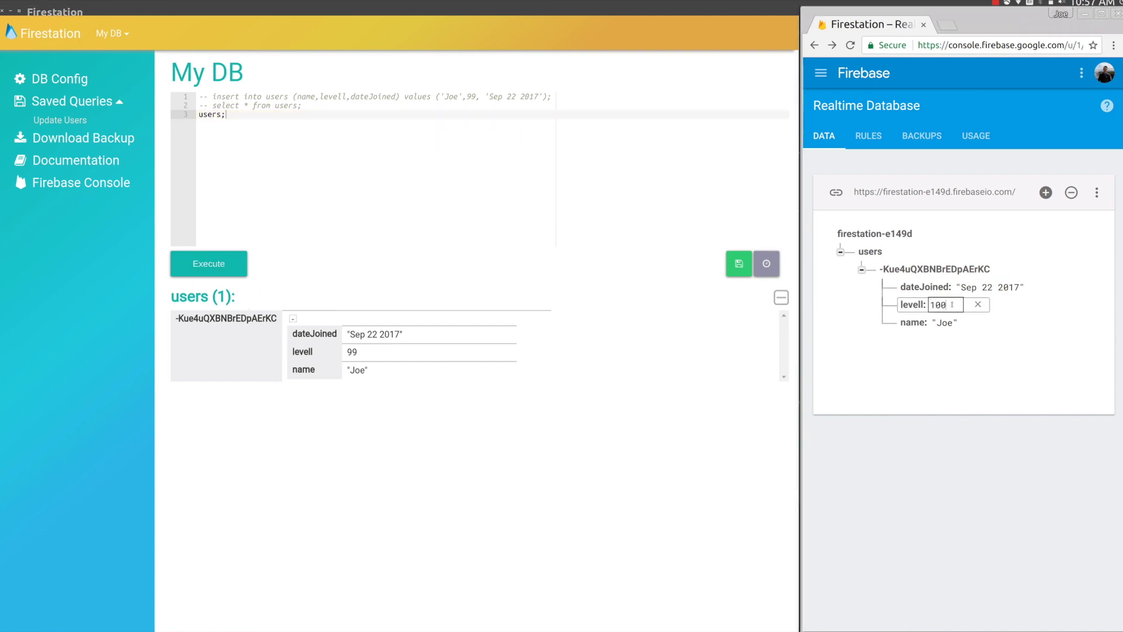
key(Return)
Restore levell to 99 from Firestation's results table and view the levell node in Firebase
click(398, 351)
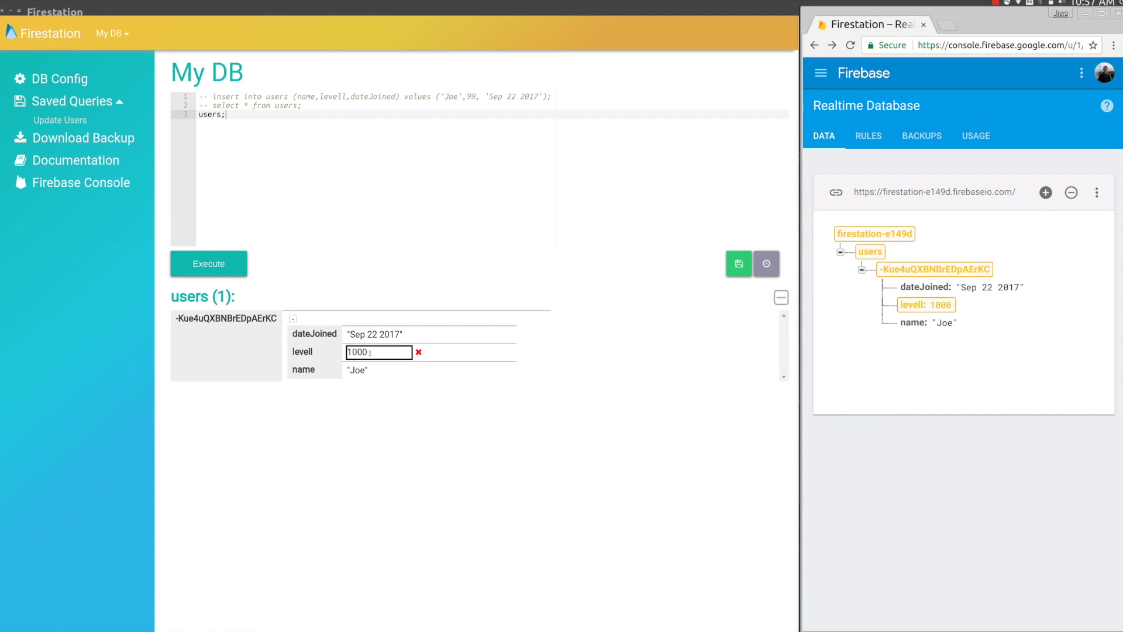
key(BackSpace)
key(BackSpace)
key(BackSpace)
key(BackSpace)
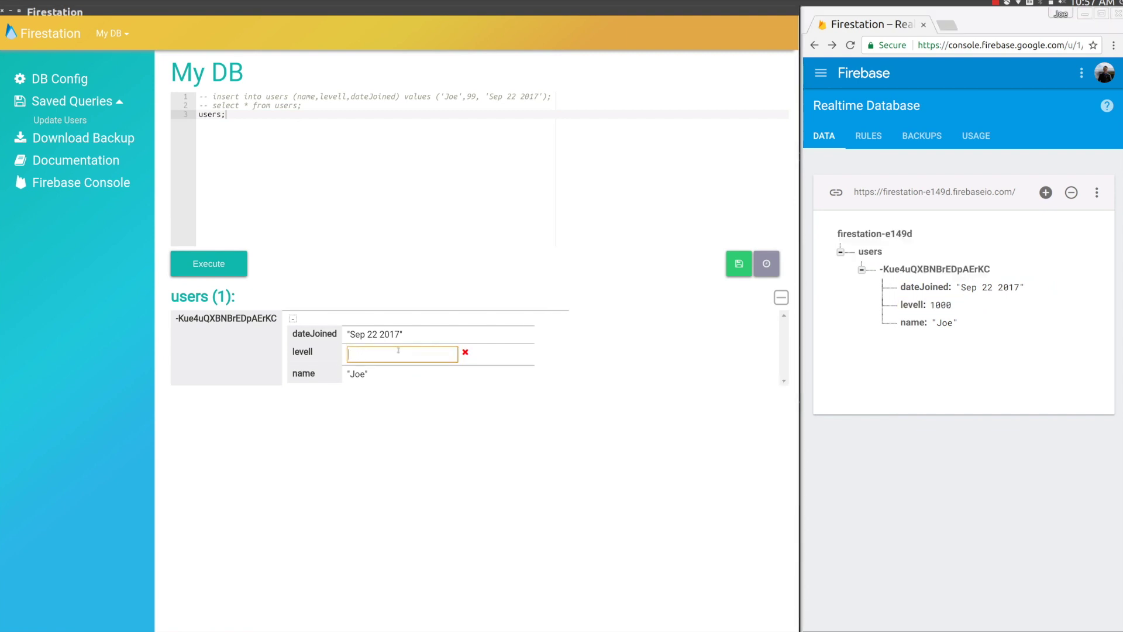
text(99)
key(Return)
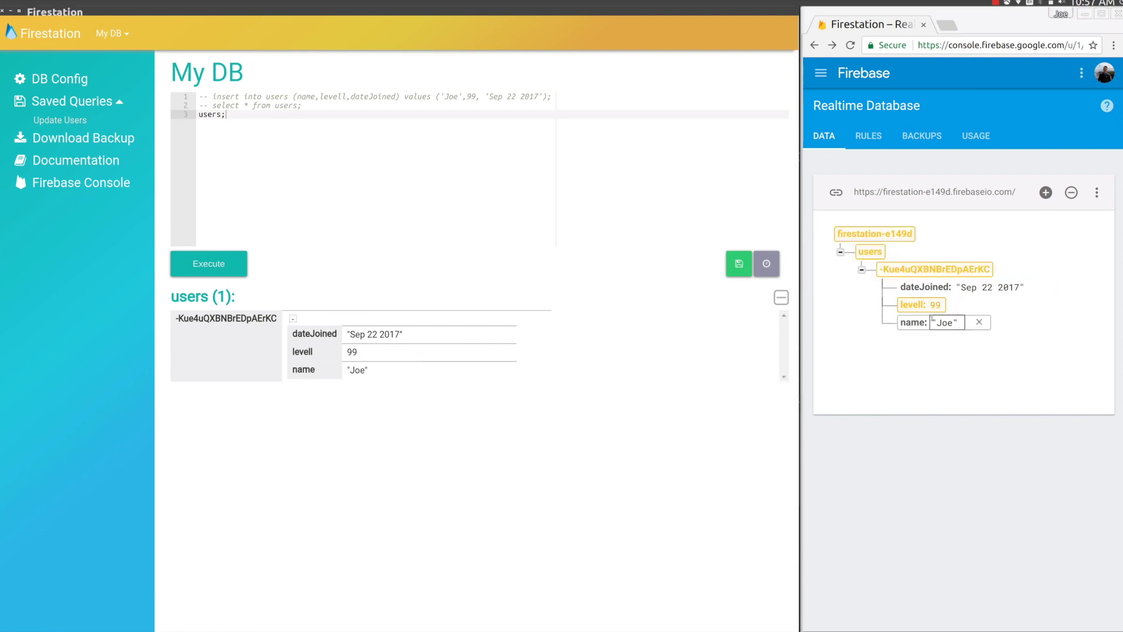
click(916, 308)
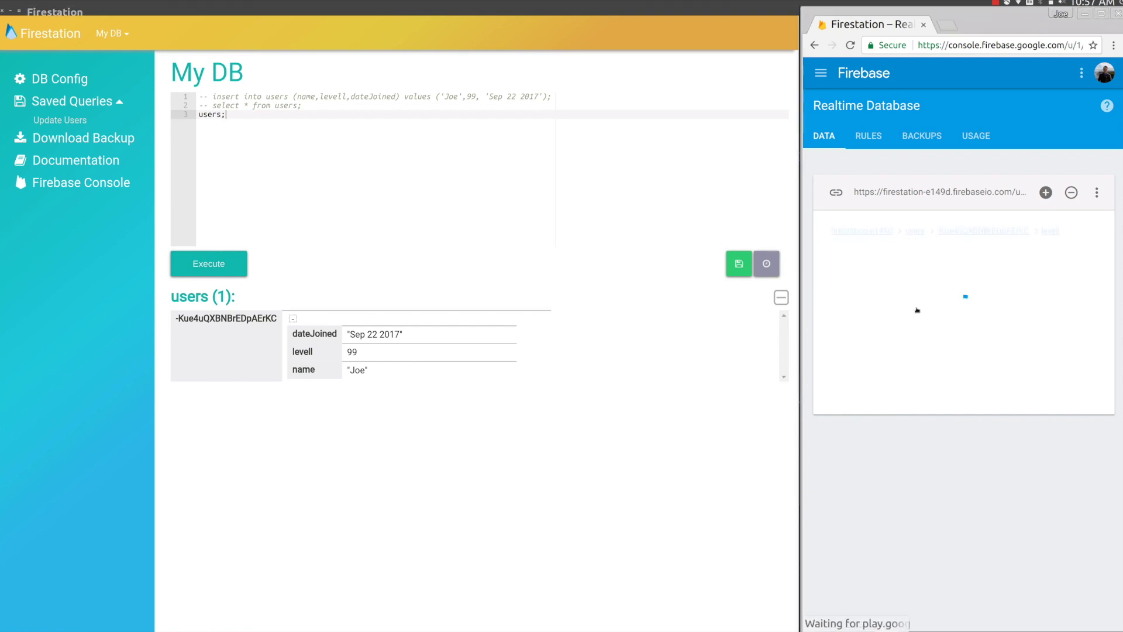
click(814, 45)
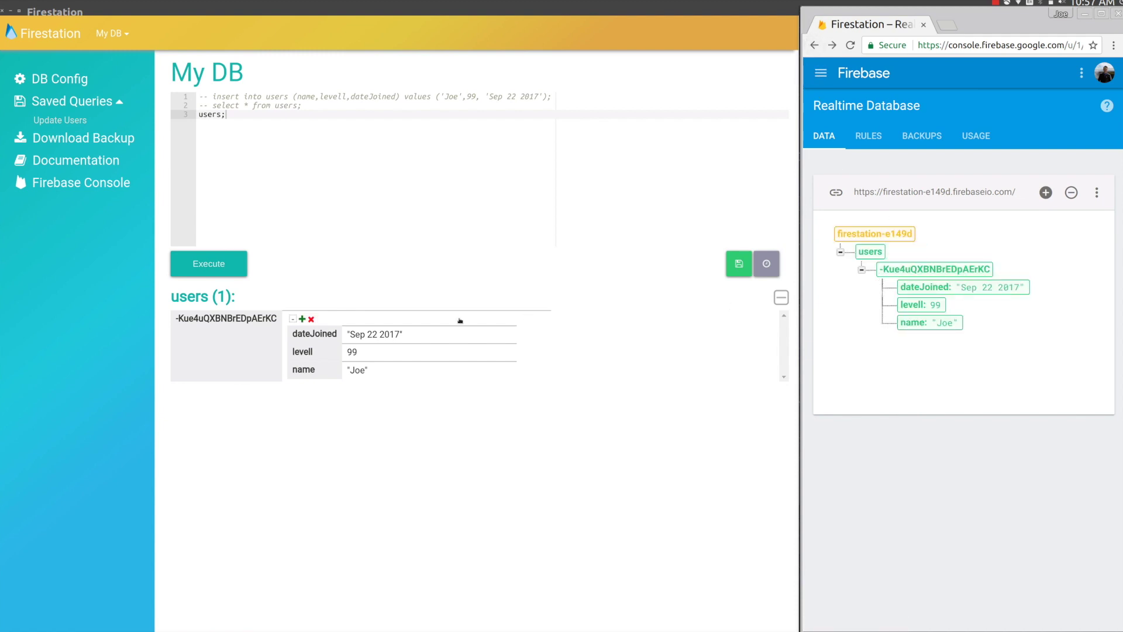
Rename the levell key to level in the results table and approve moving the data
click(323, 352)
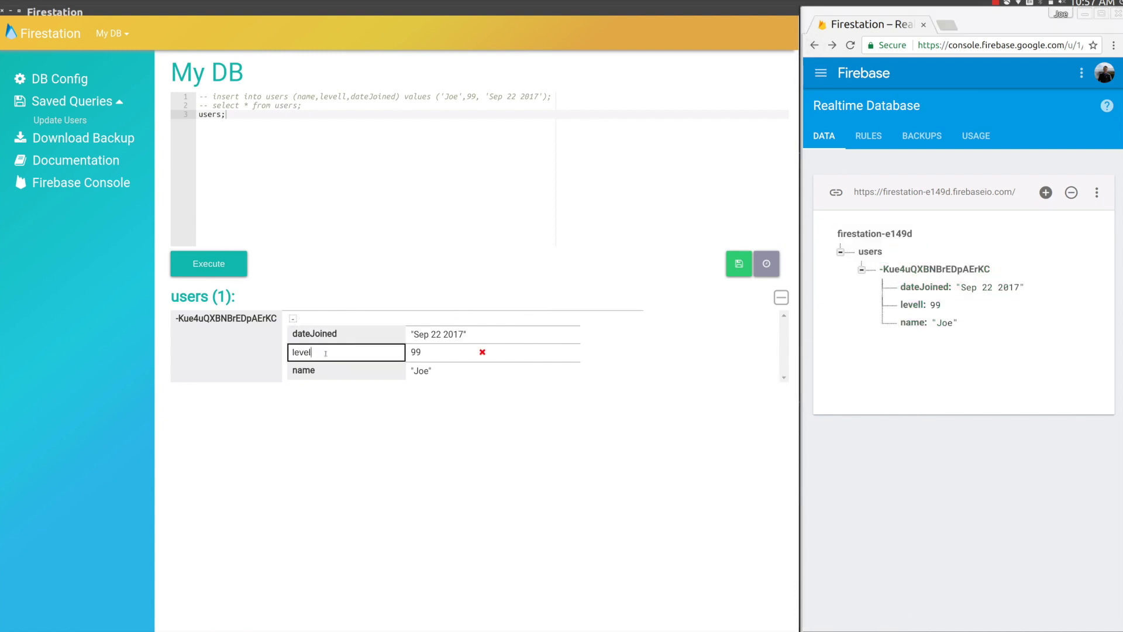
key(Return)
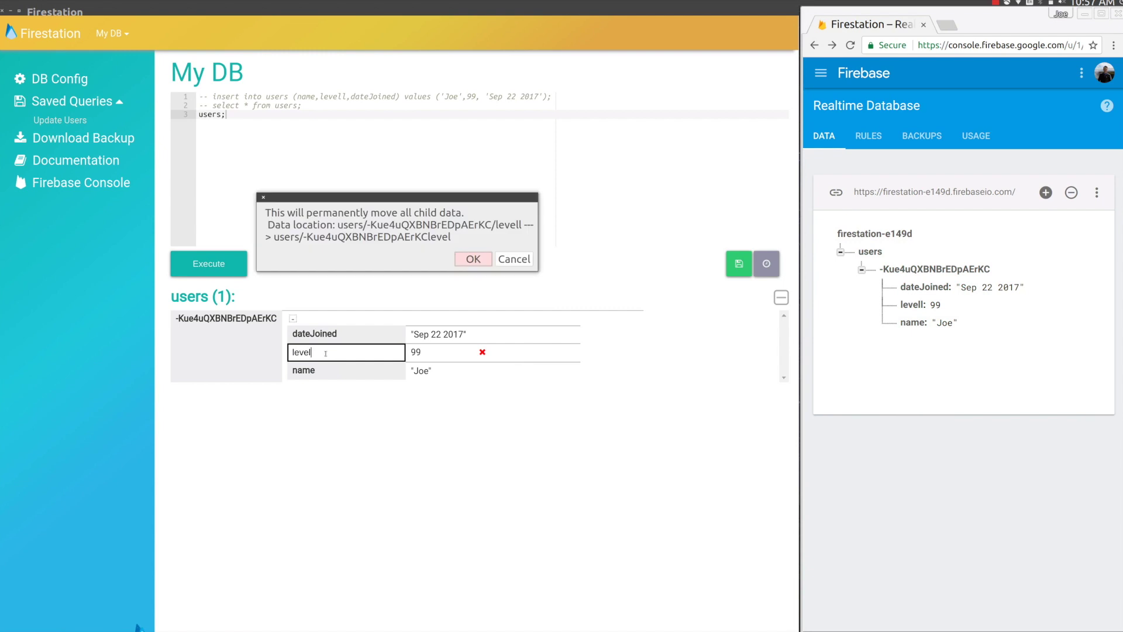
click(472, 259)
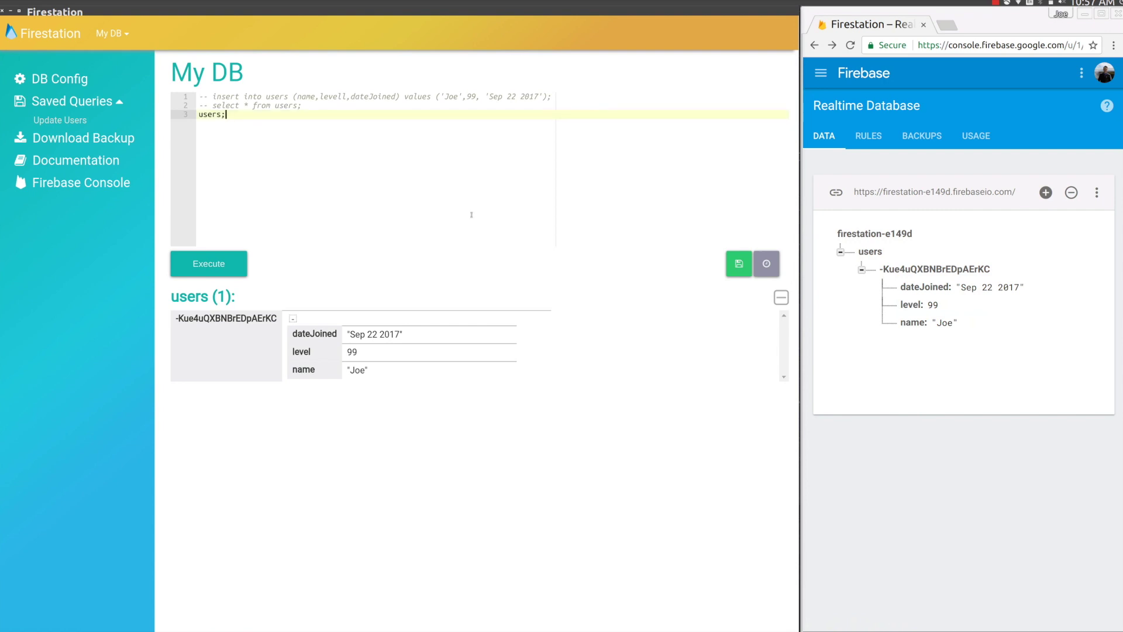
drag(249, 115, 180, 104)
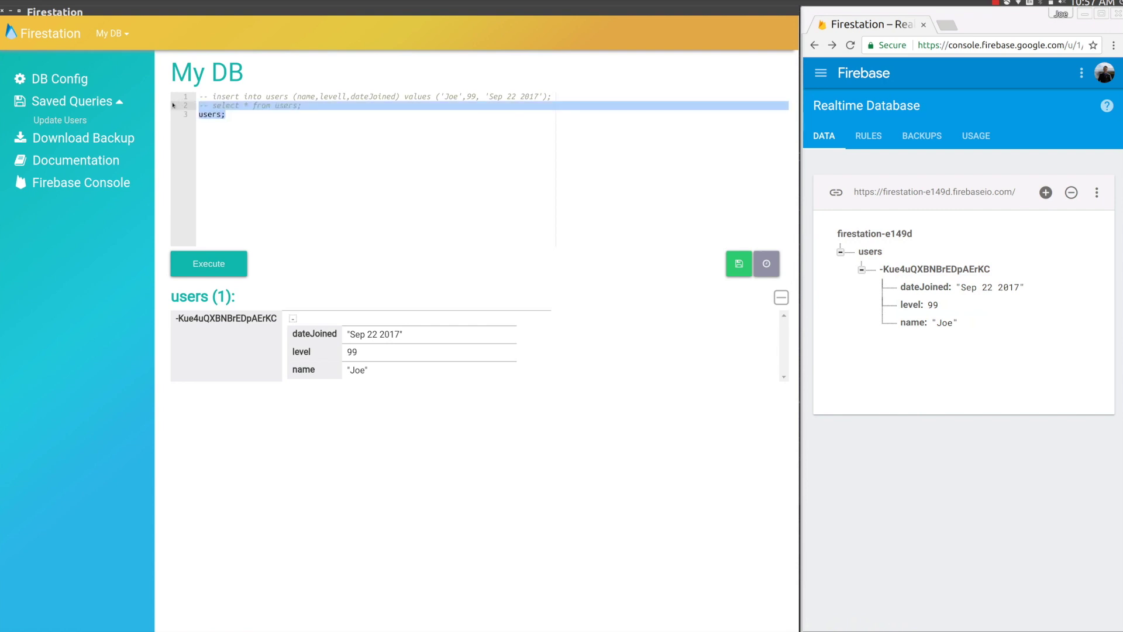
Reuse the insert for 'Needle in a haystack' at level 98 under column level, run and commit it
key(BackSpace)
key(Up)
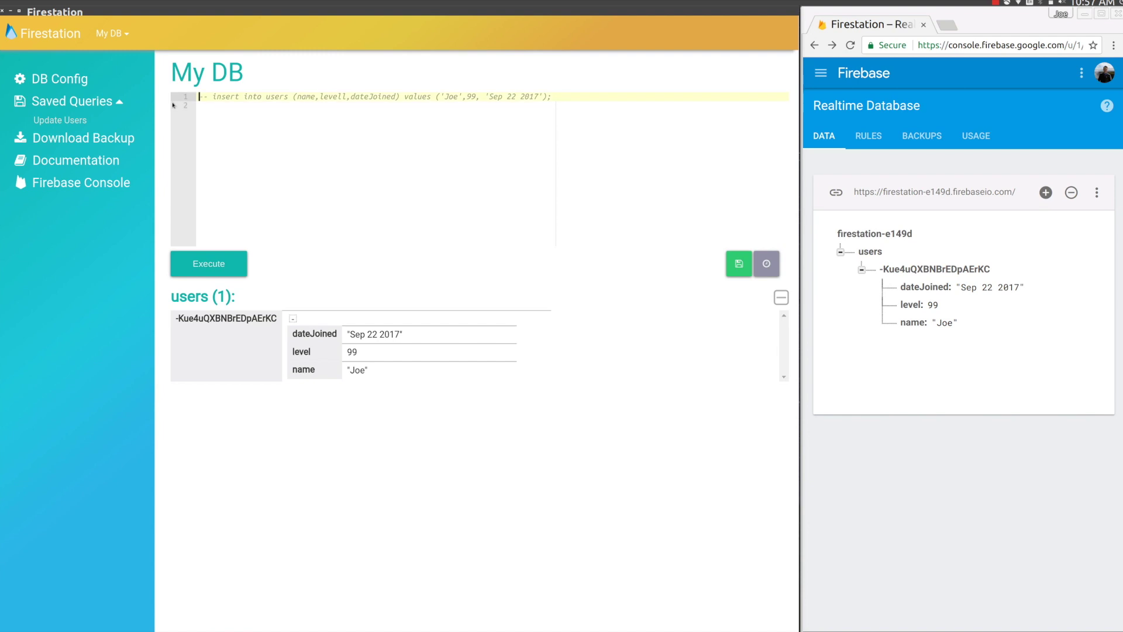
key(Delete)
key(Delete)
key(Delete)
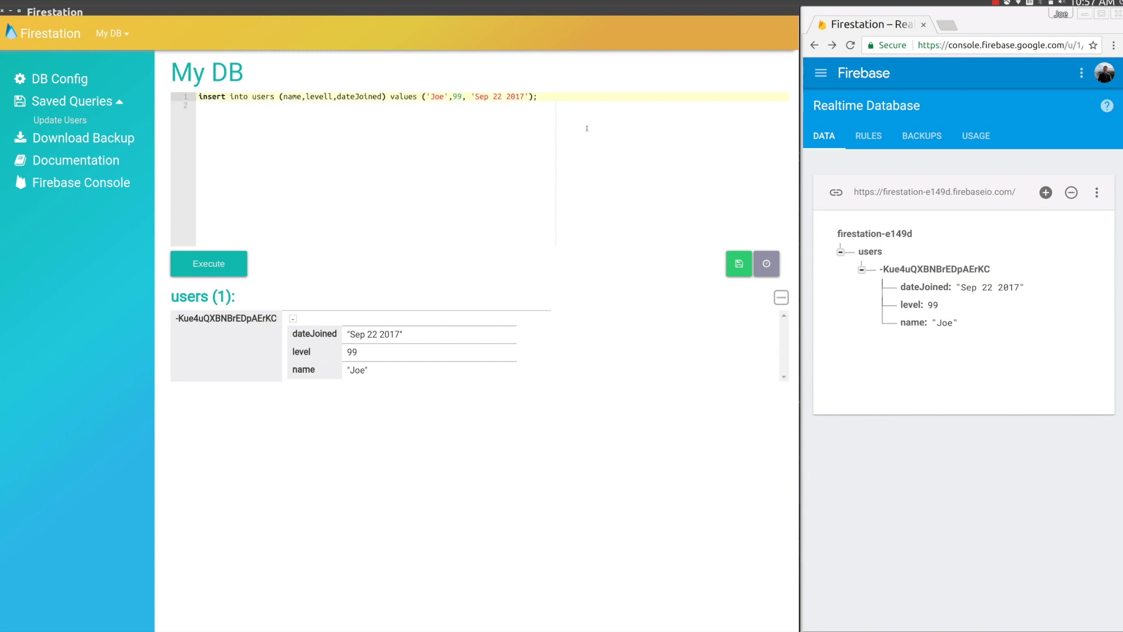
double_click(440, 97)
text(Needle in a haystack)
key(Right)
key(Right)
key(Right)
key(Right)
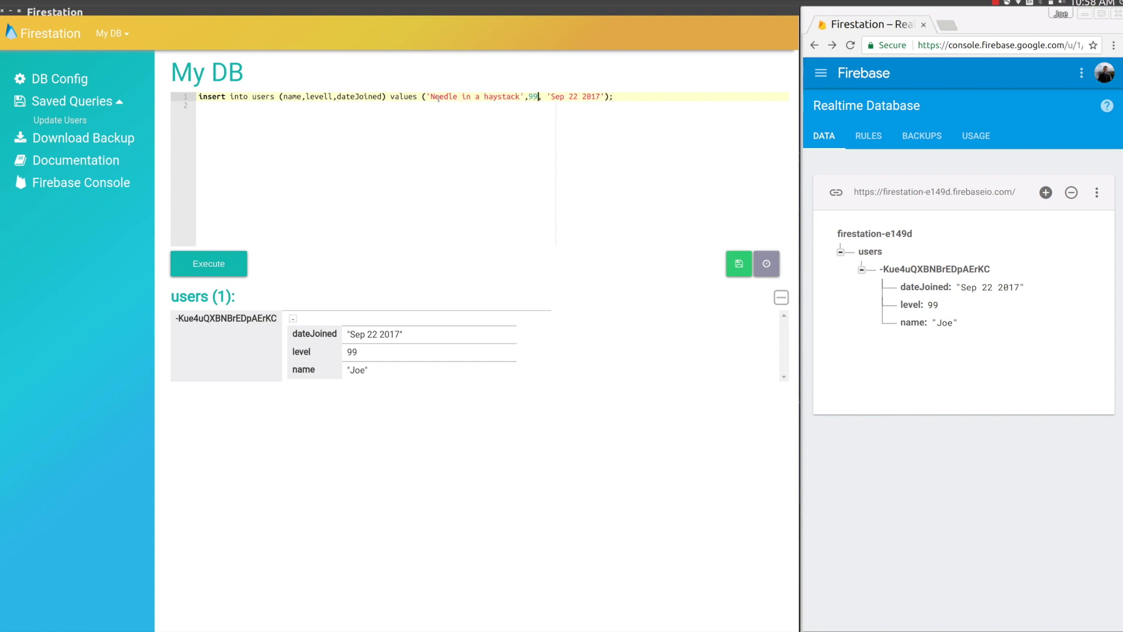
key(BackSpace)
text(8)
key(BackSpace)
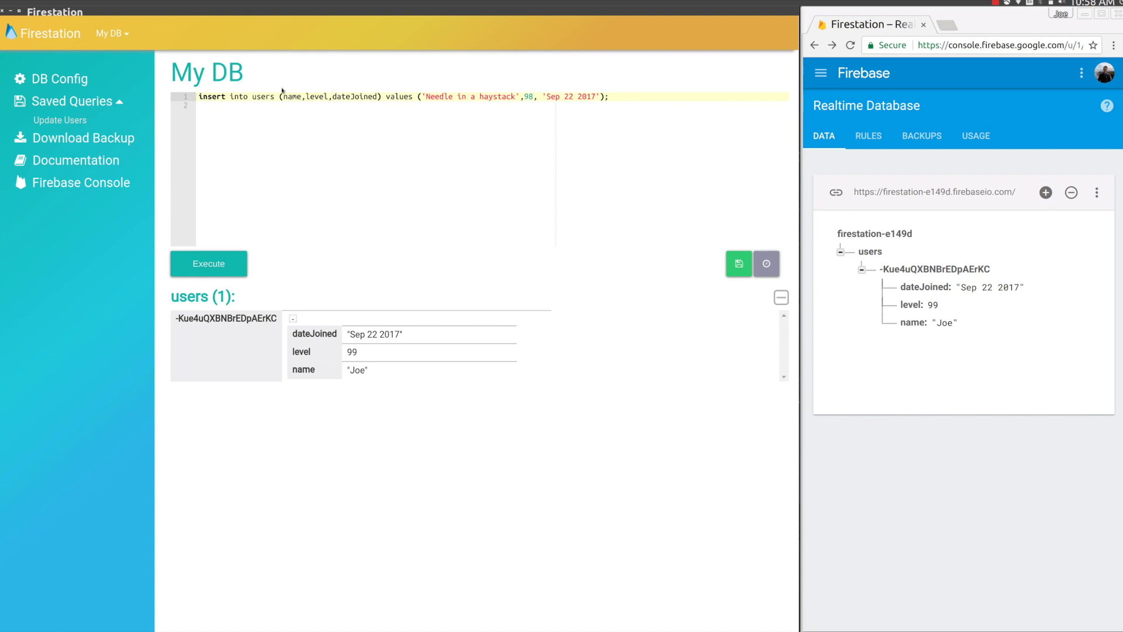
key(ctrl+Return)
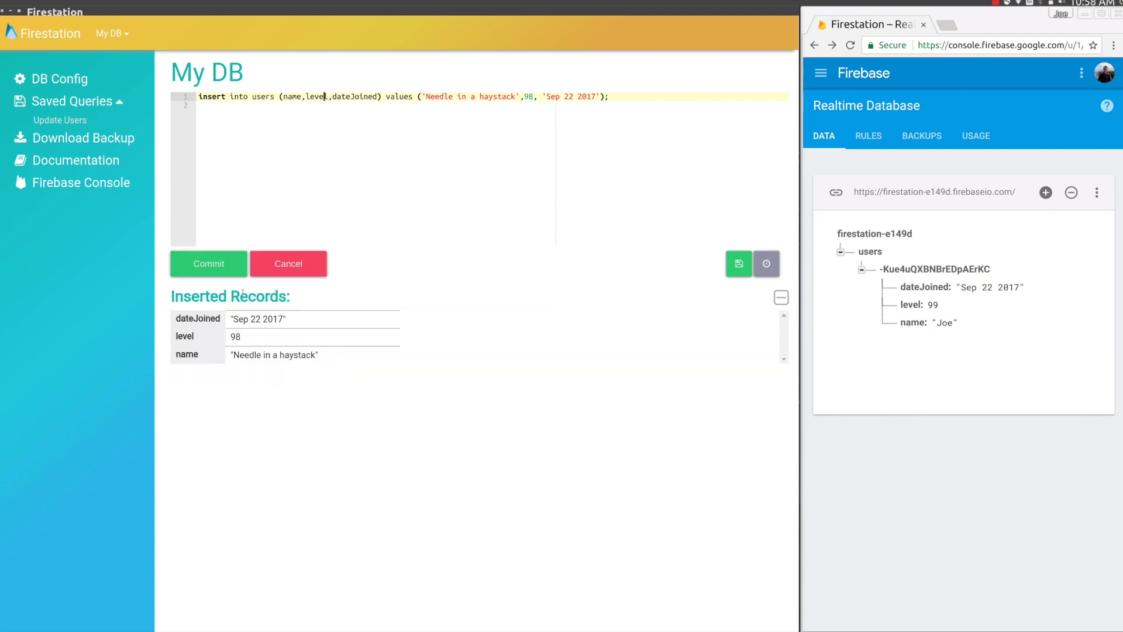
click(221, 268)
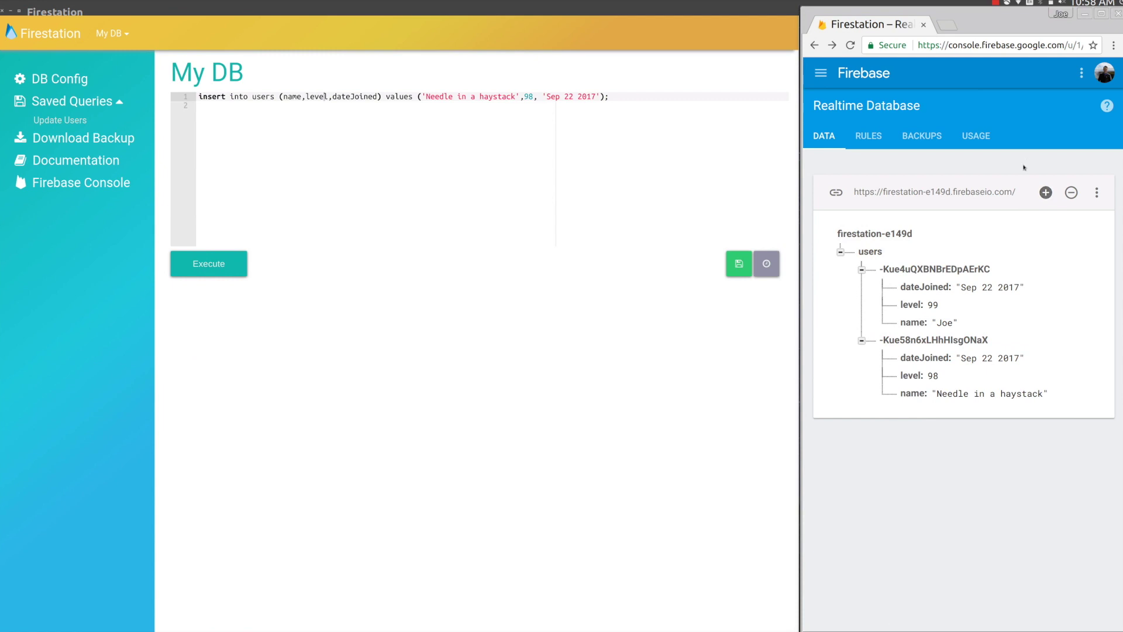
Search the Firebase page for 'needle', then collapse the tree and expand users
key(ctrl+f)
text(needle)
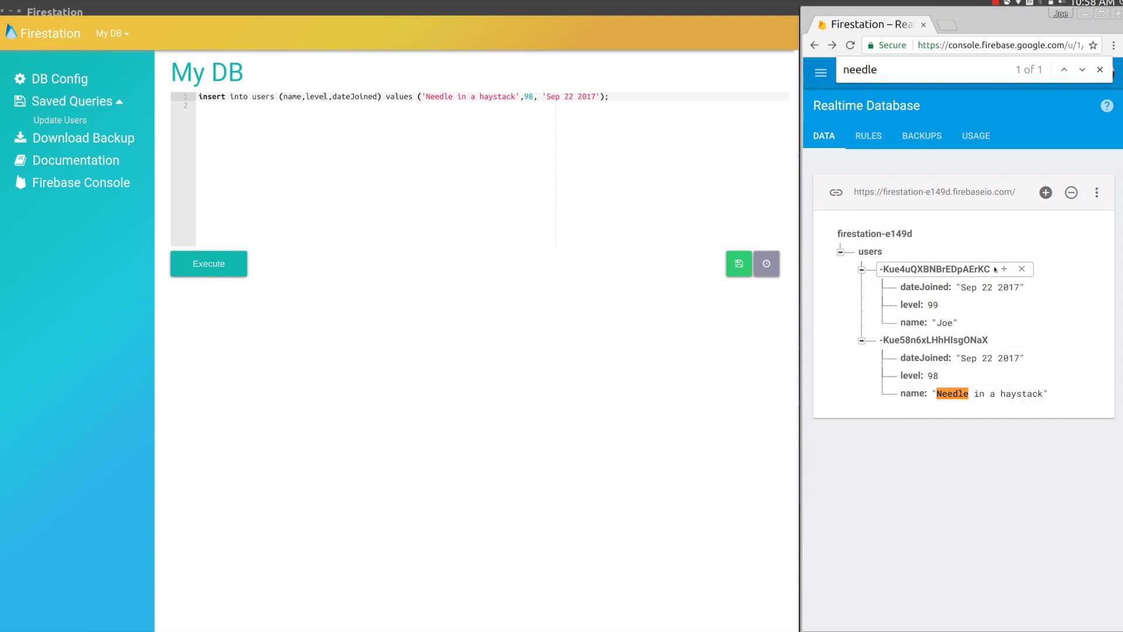
click(1099, 70)
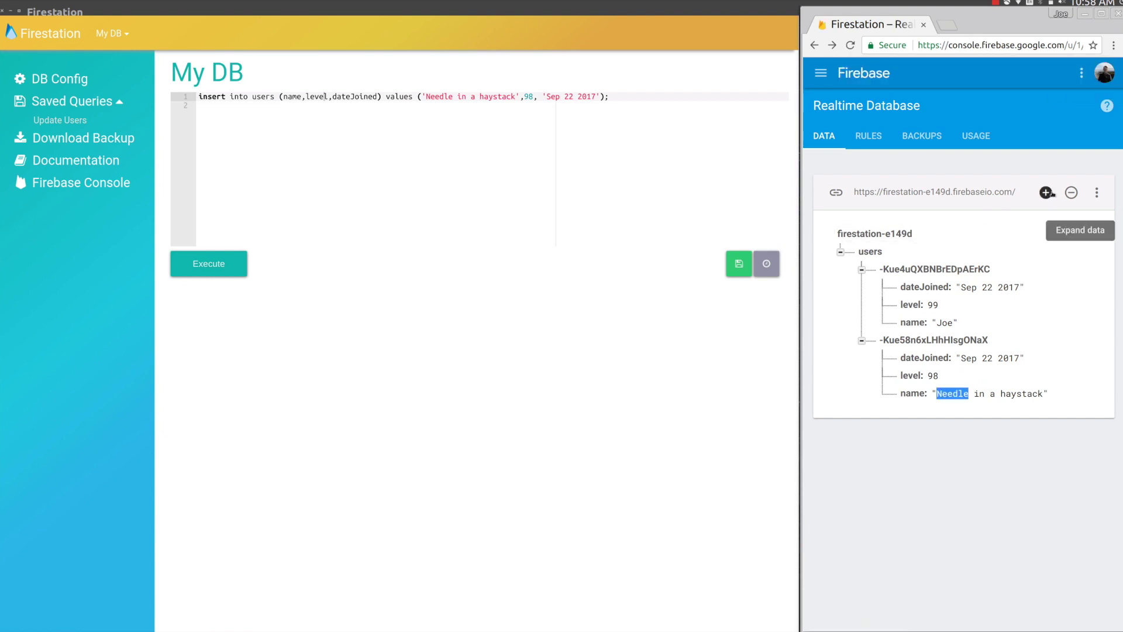
click(1070, 192)
click(840, 252)
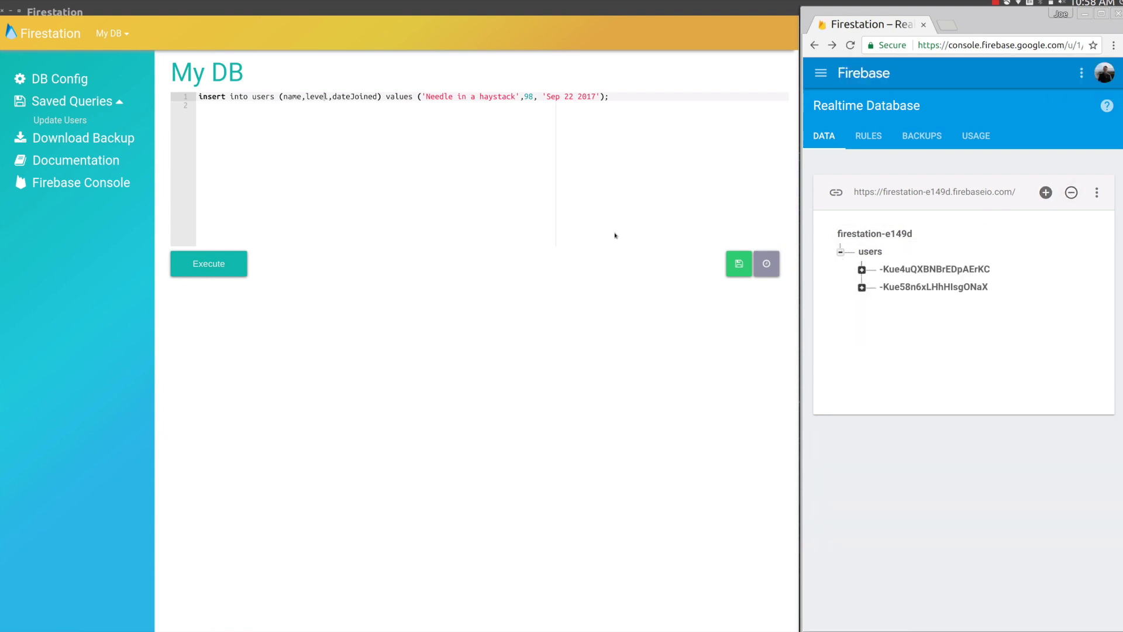
Change the insert's values to name 'clone' and level 1
click(503, 158)
click(500, 96)
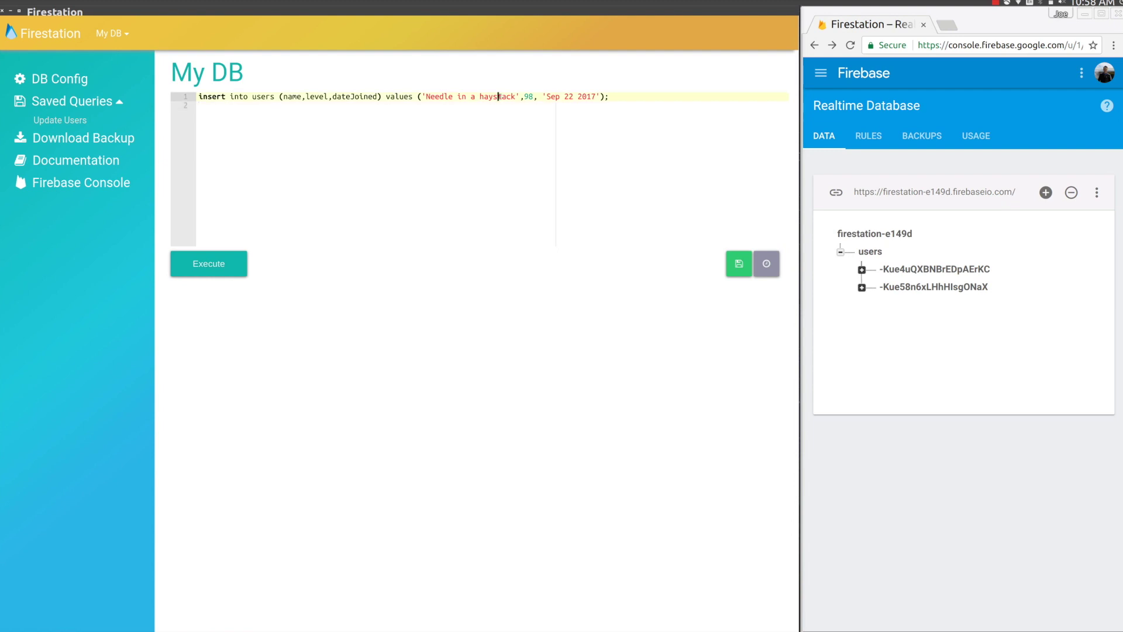
key(BackSpace)
key(BackSpace)
key(BackSpace)
key(BackSpace)
key(BackSpace)
key(BackSpace)
key(BackSpace)
key(BackSpace)
key(BackSpace)
key(BackSpace)
key(BackSpace)
key(BackSpace)
key(BackSpace)
key(BackSpace)
key(BackSpace)
key(BackSpace)
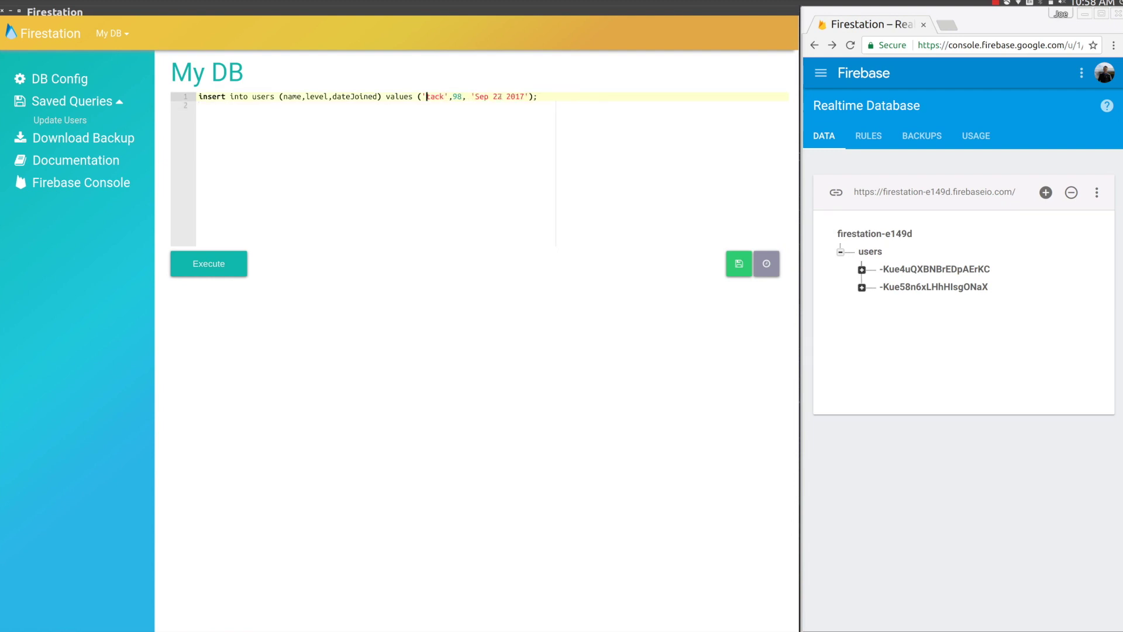
key(Delete)
key(Delete)
key(Delete)
key(Delete)
text(clone)
key(Right)
key(Right)
key(Delete)
key(Delete)
text(1)
Add a 1000 row count to the insert, run it and commit the clones
click(229, 96)
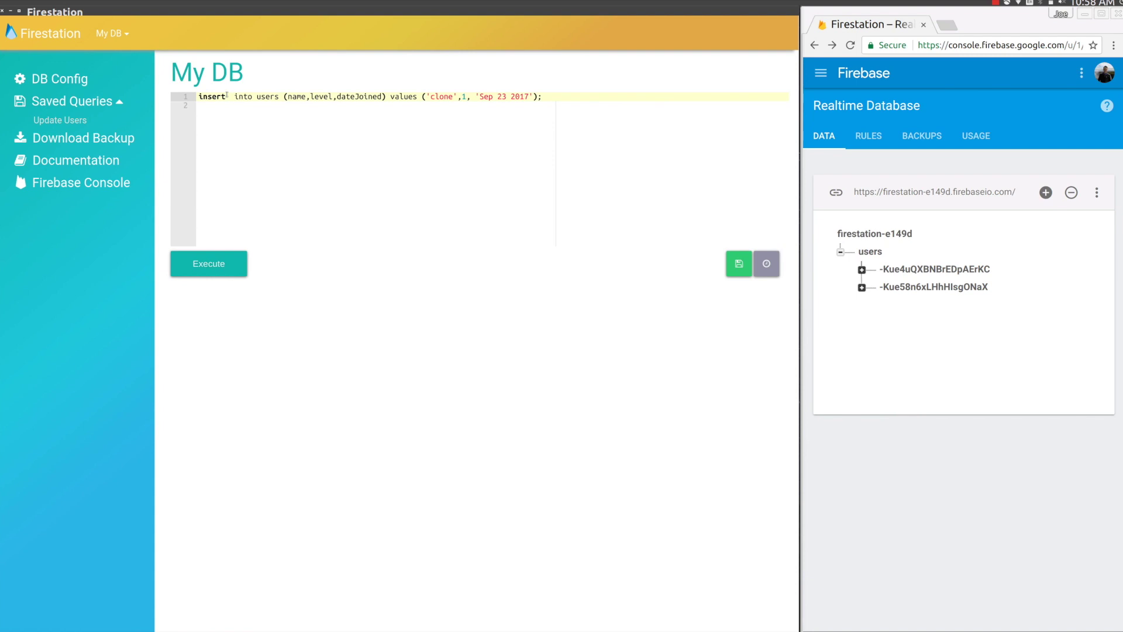
text(1000)
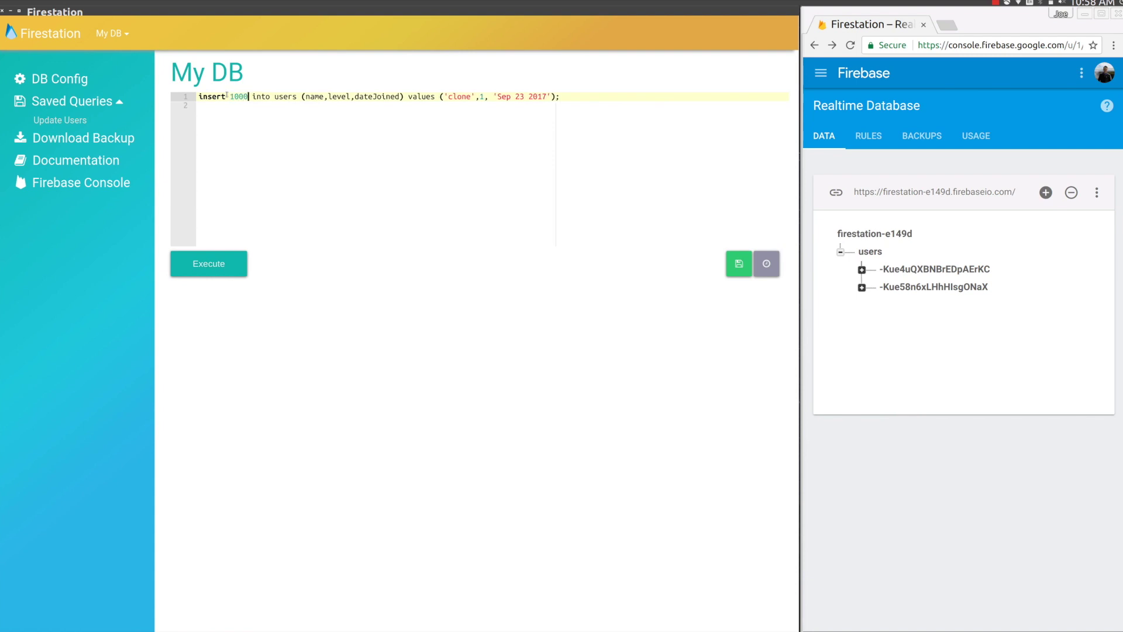
key(ctrl+Return)
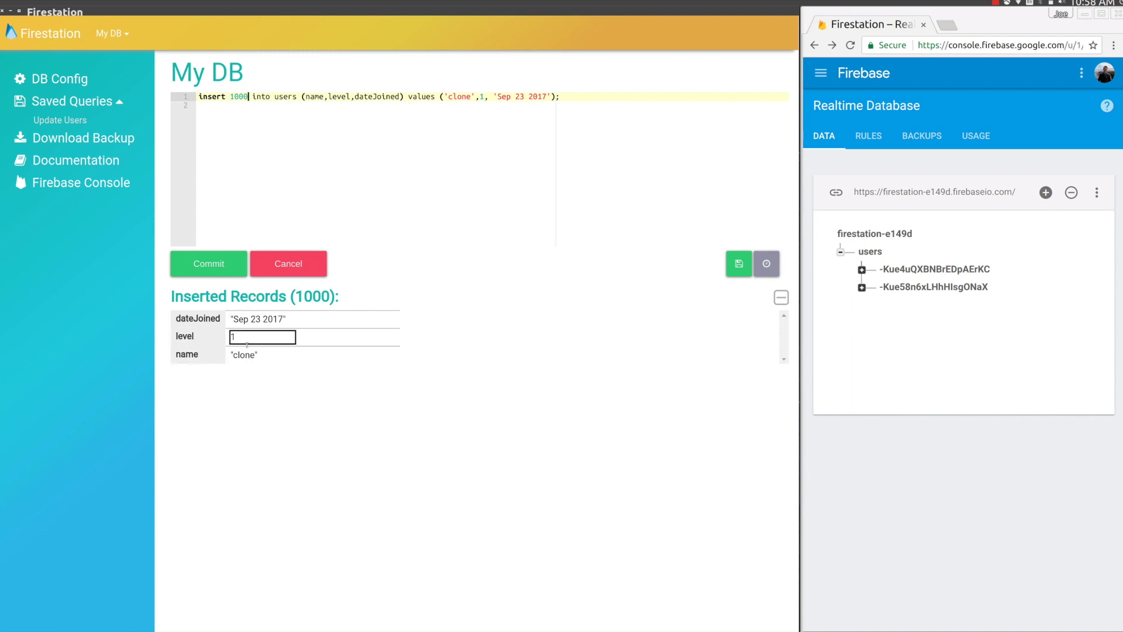
click(222, 270)
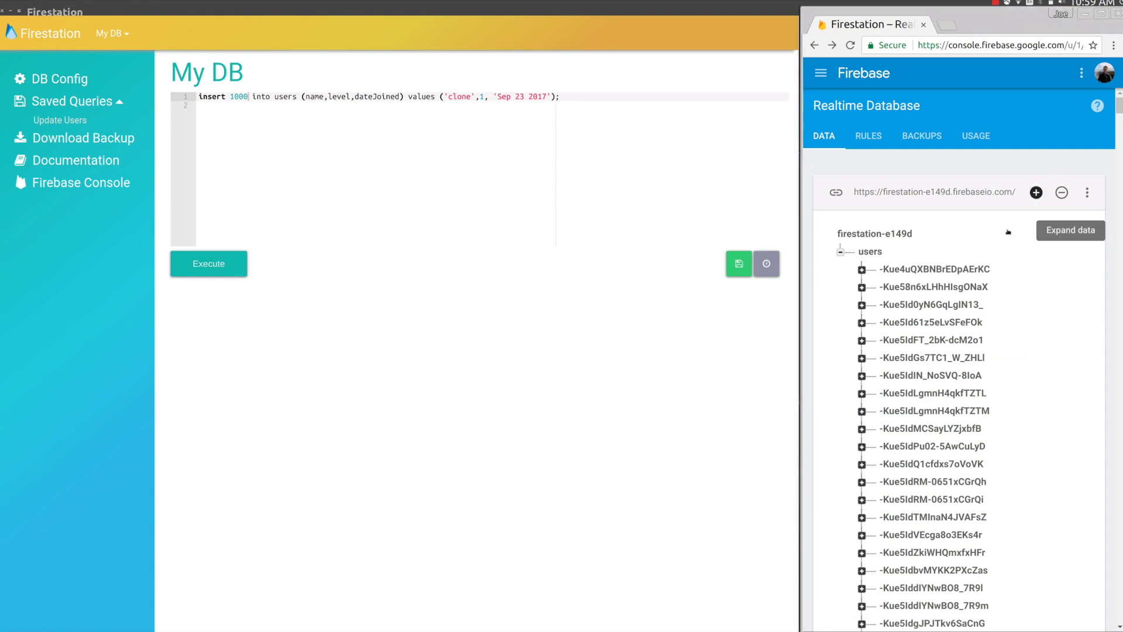
Comment out the insert and run select * from users where name like "%eedle in%";
click(548, 96)
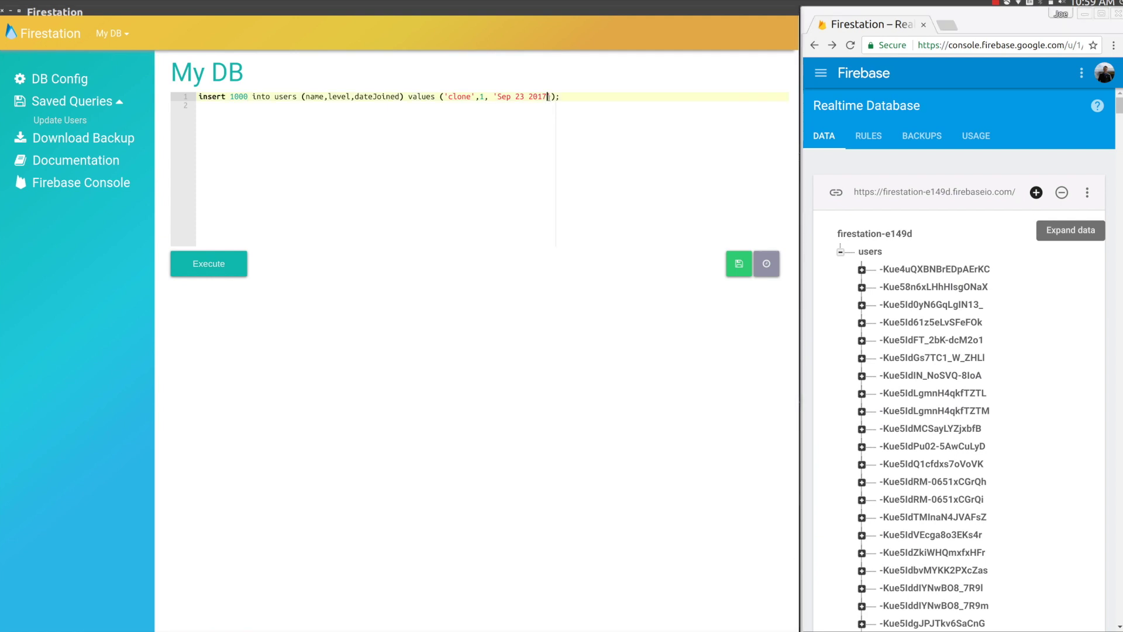
key(ctrl+slash)
key(Return)
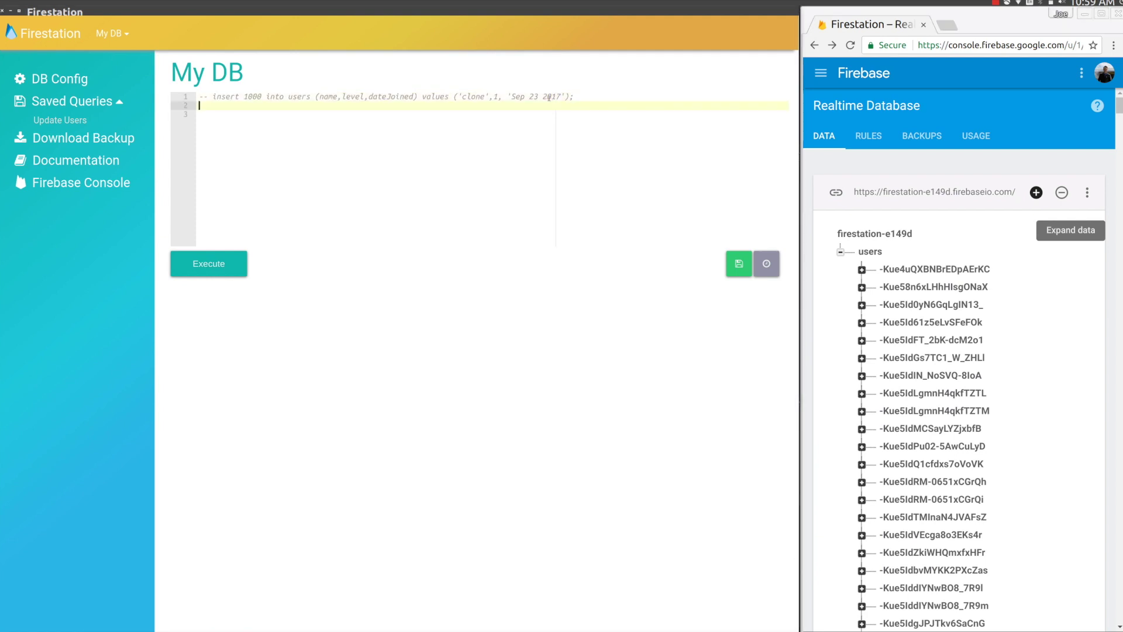
text(select * from users where name like "%ee)
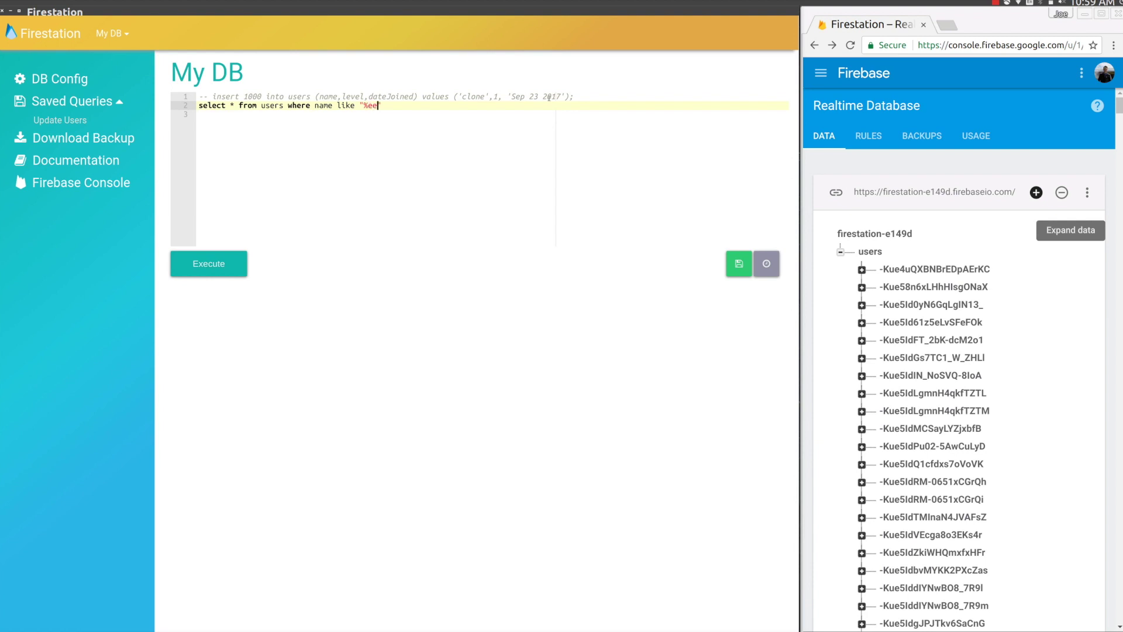
text(dle in%";)
key(ctrl+Return)
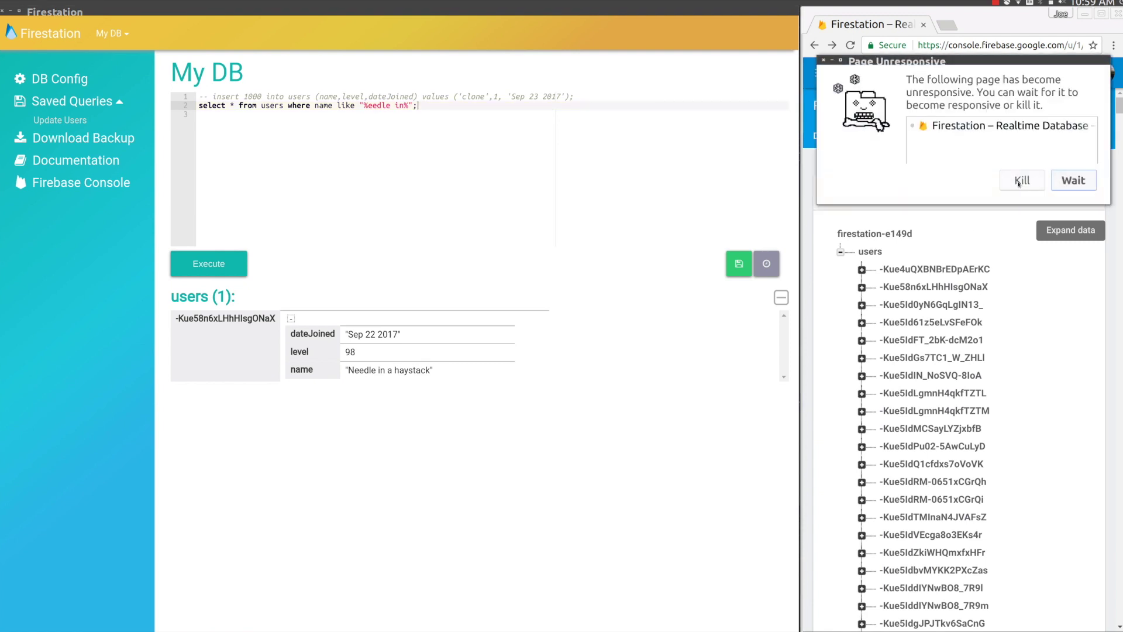
Kill the unresponsive Firebase console page and reload it
click(1012, 186)
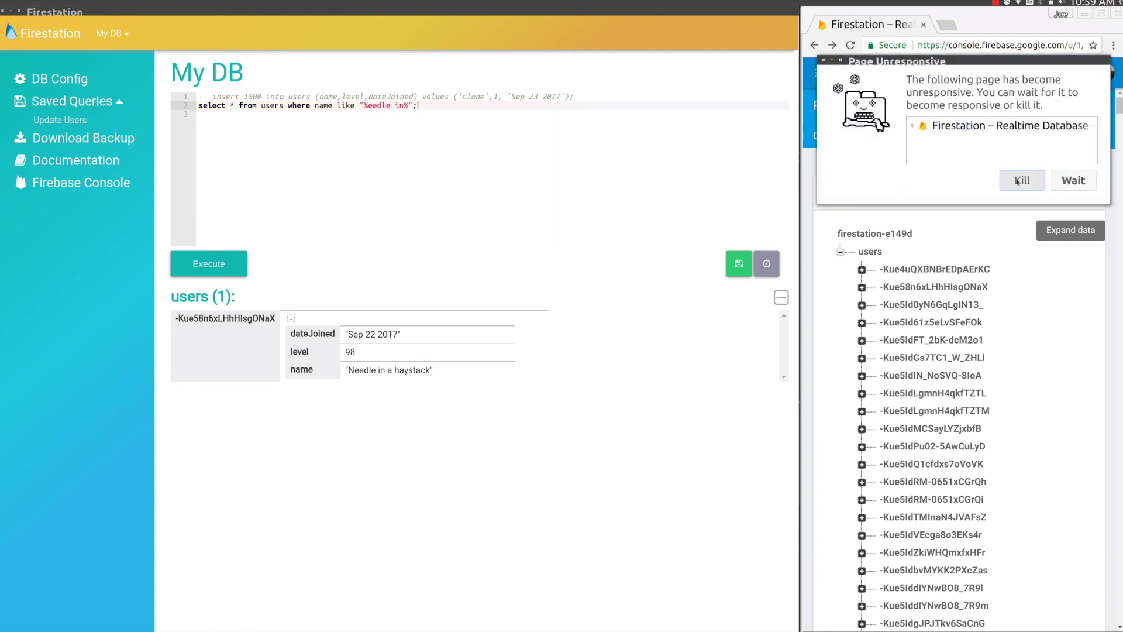
click(850, 46)
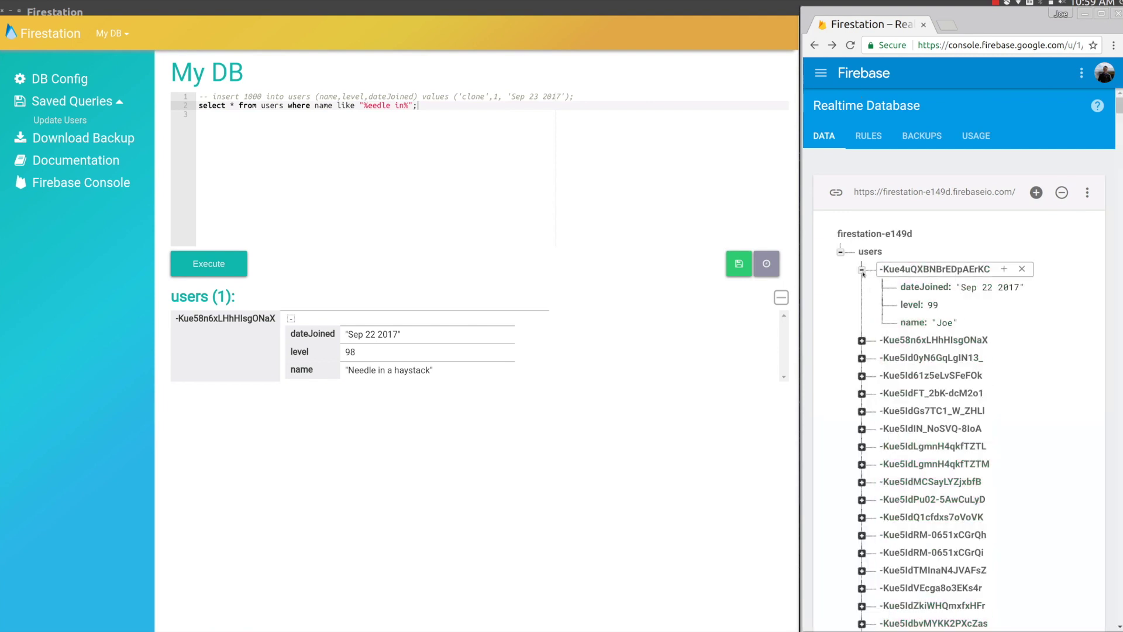
click(458, 111)
Comment out the search and run the saved Update Users query setting sword = true before '22sep17'
click(455, 105)
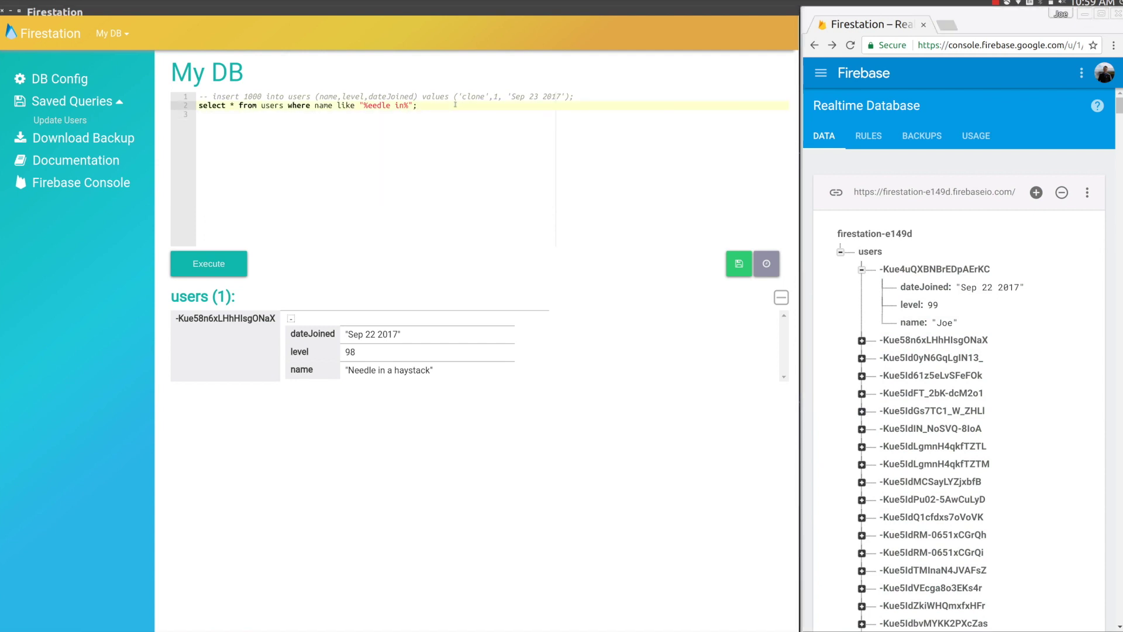
key(ctrl+slash)
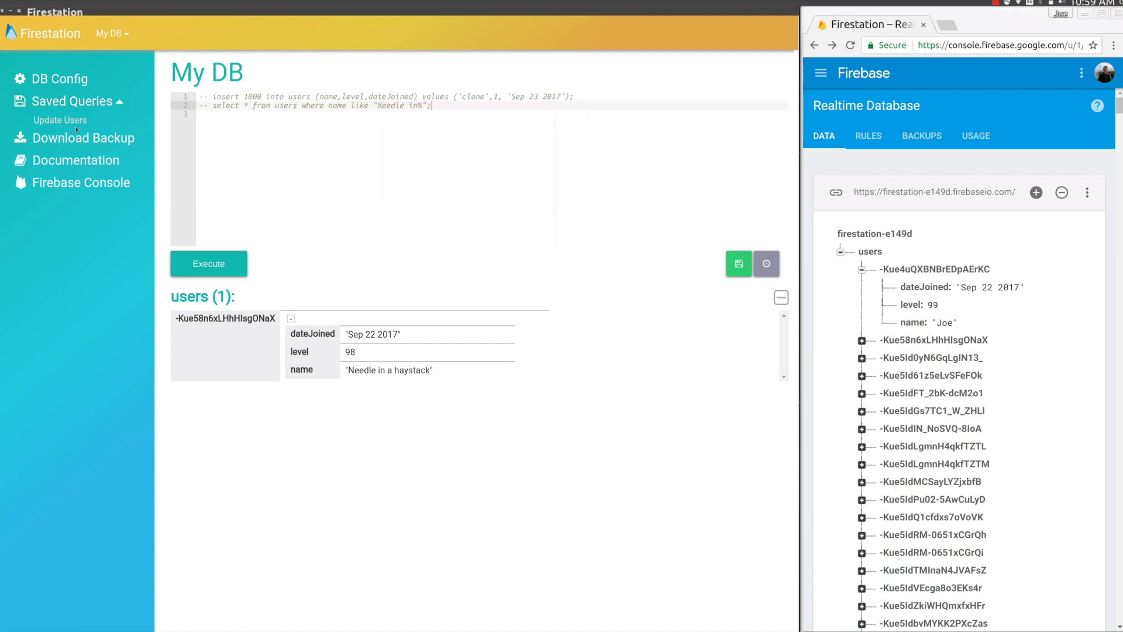
click(76, 123)
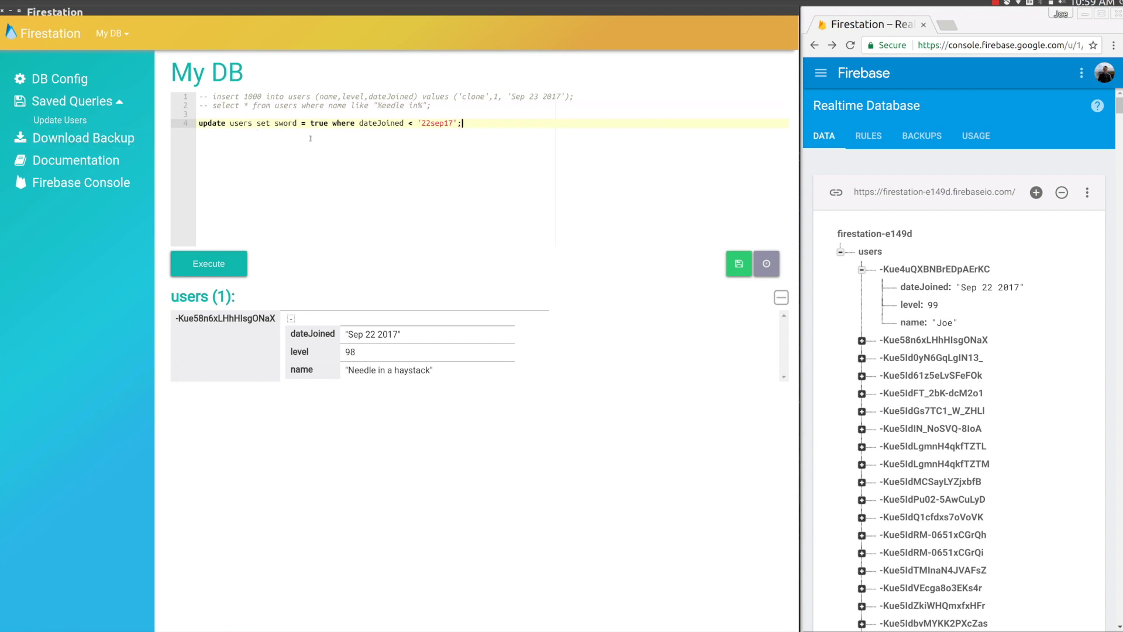
drag(276, 121, 332, 123)
click(430, 124)
drag(431, 124, 446, 116)
click(431, 123)
key(ctrl+Return)
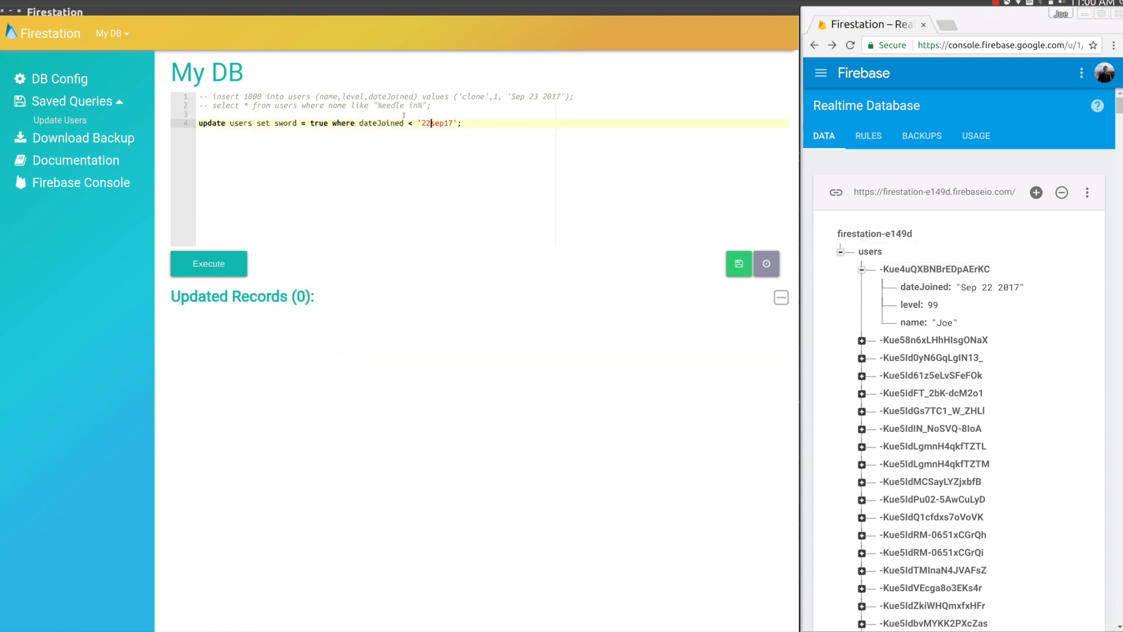
Make the date comparison <=, rerun and commit, then check Needle in a haystack's sword flag
click(418, 123)
text(=)
key(ctrl+Return)
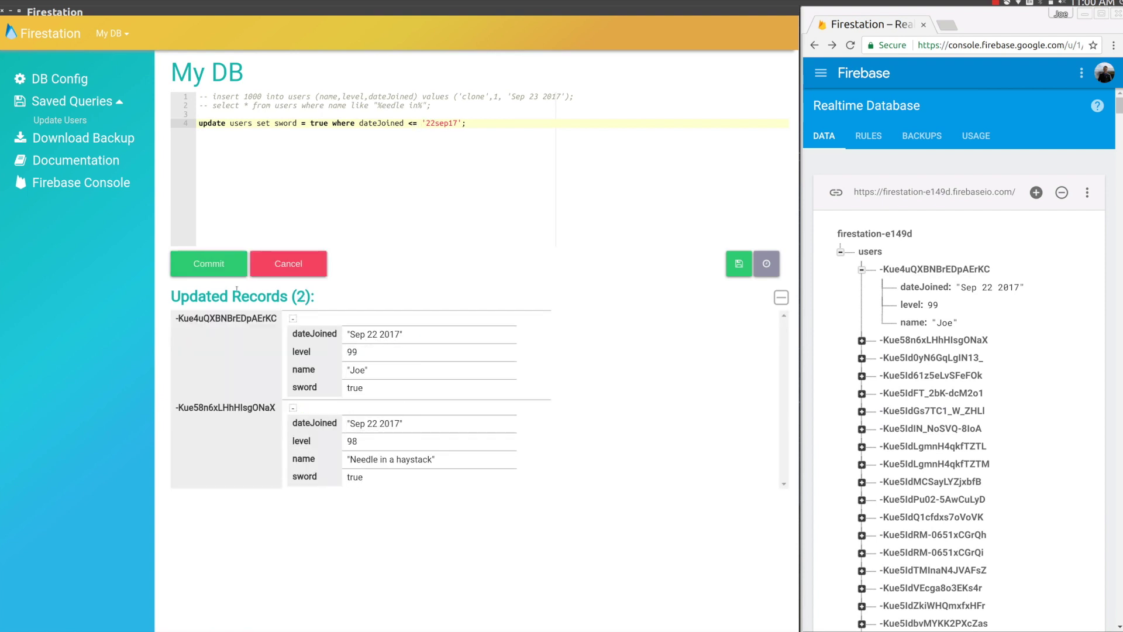
click(220, 270)
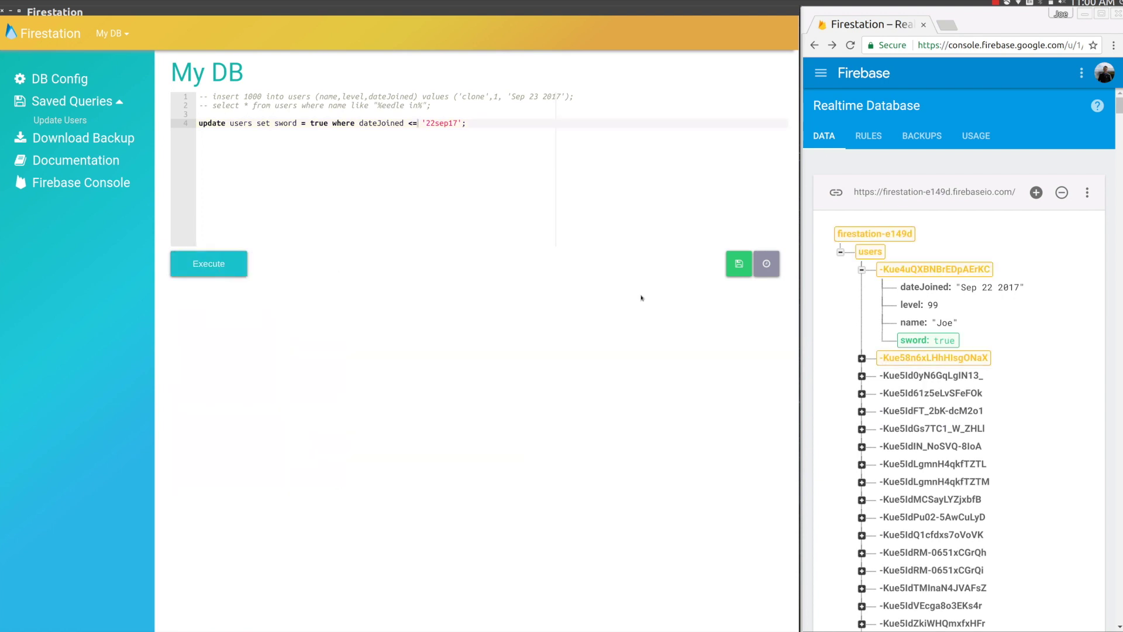
mouse_move(919, 329)
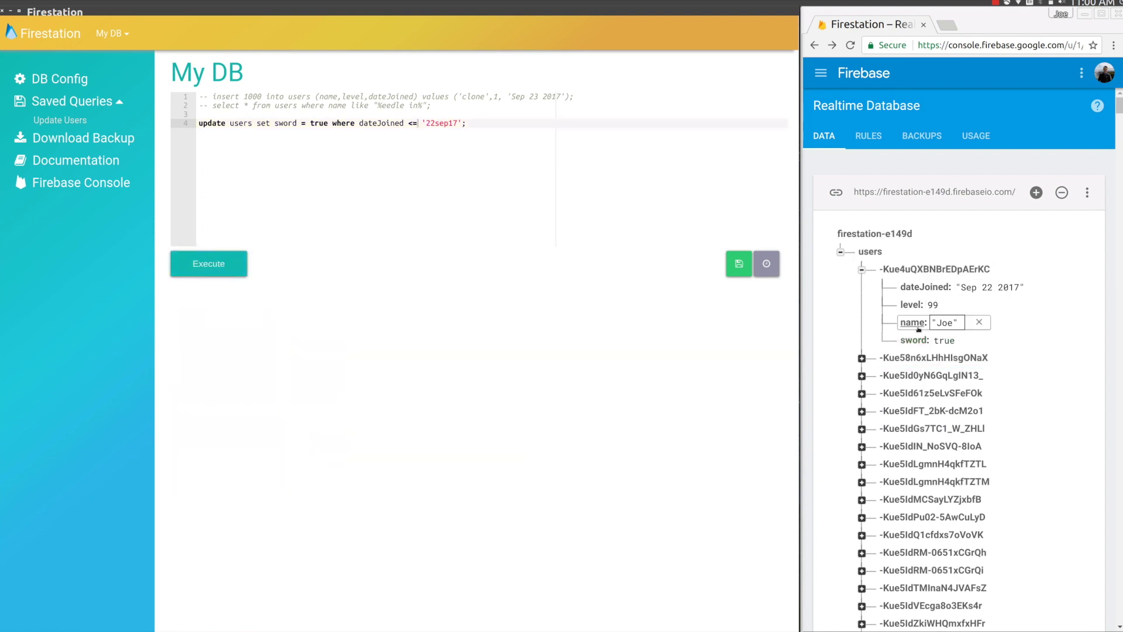
click(861, 359)
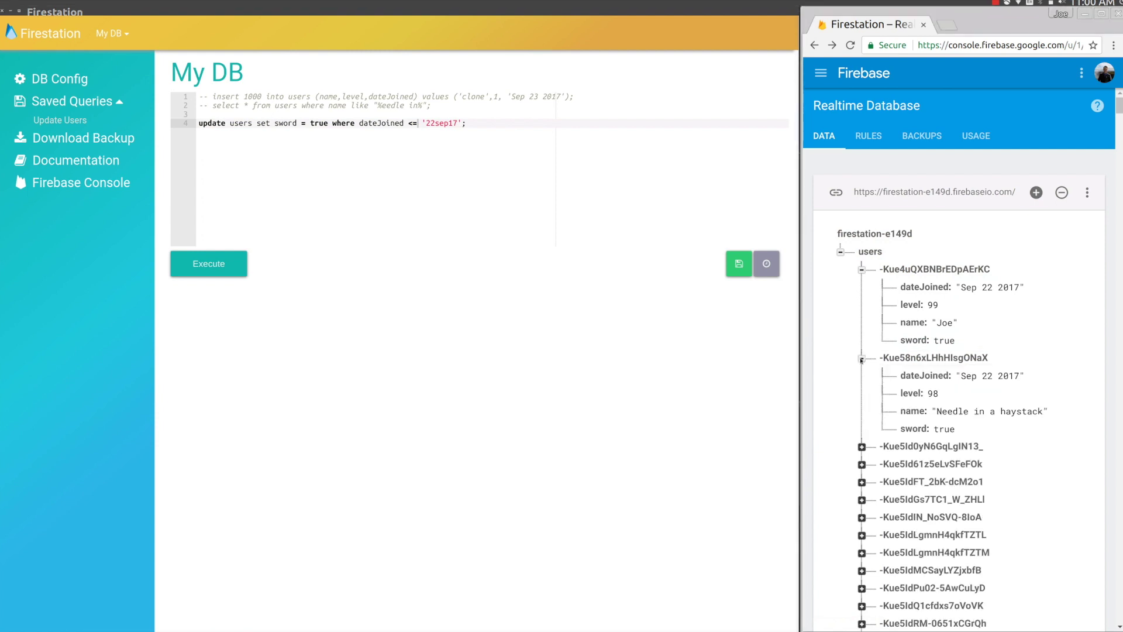
Replace 'update users set sword = true' with 'users' and run the live dateJoined <= '22sep17' query
click(467, 123)
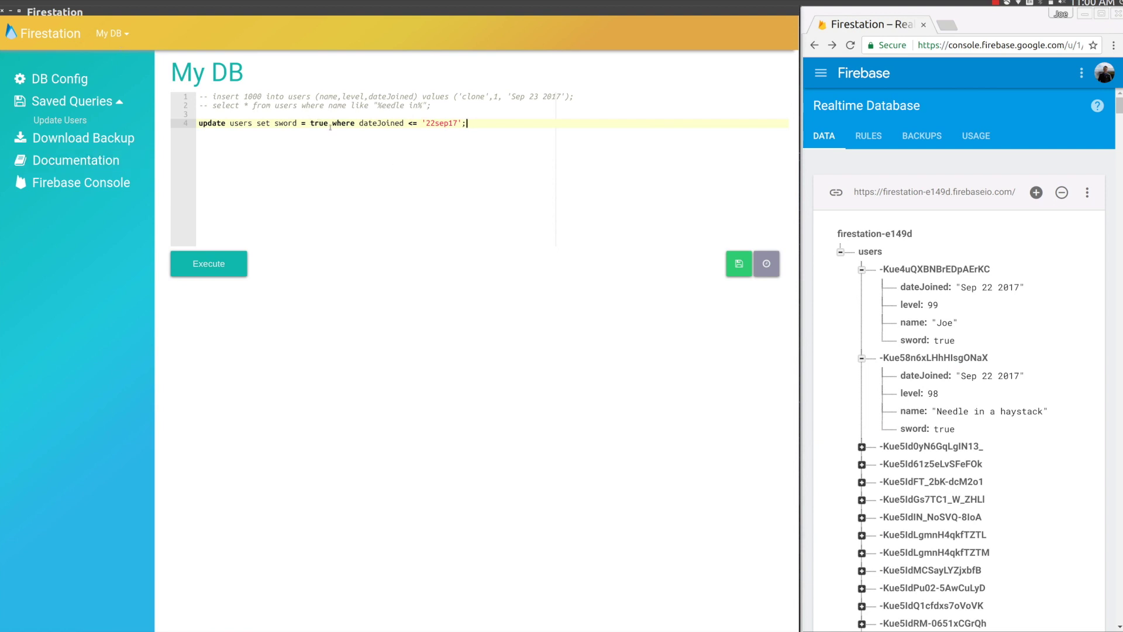
drag(330, 127, 155, 123)
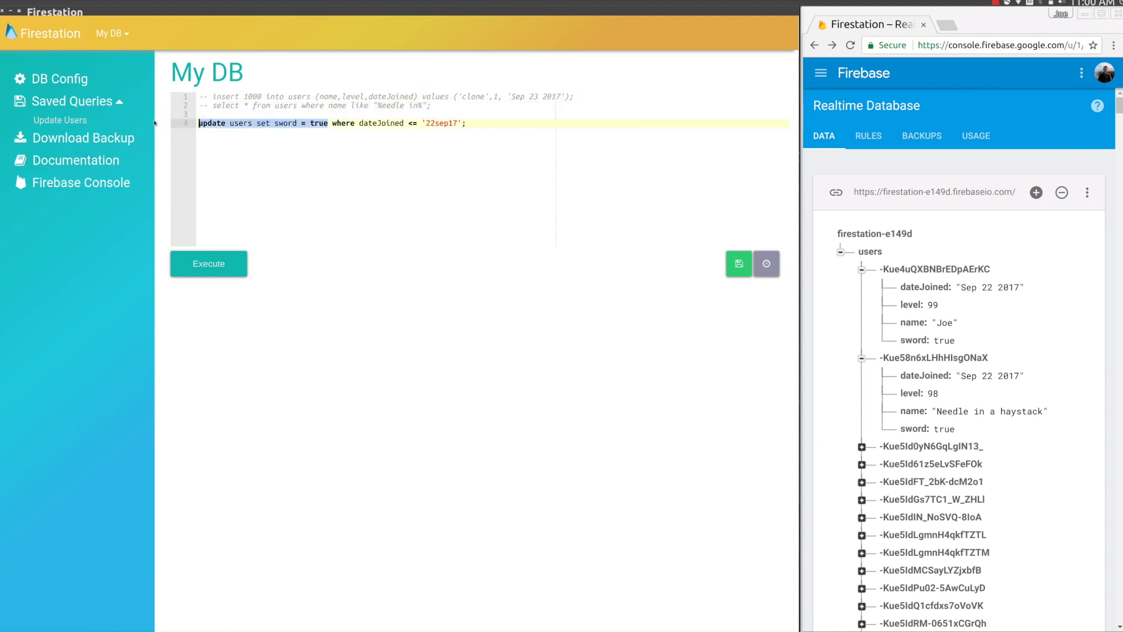
text(users)
key(ctrl+Return)
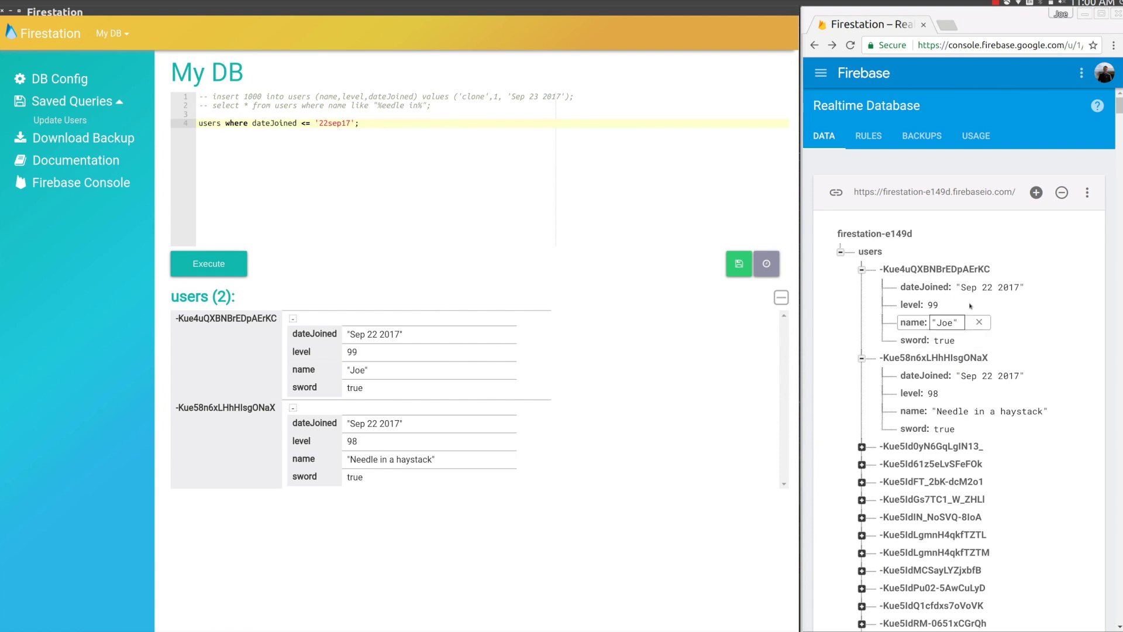
In the Firebase console, change the level 99 user's join date to Sep 23 2017, then to Sep 20 2017
click(992, 287)
key(BackSpace)
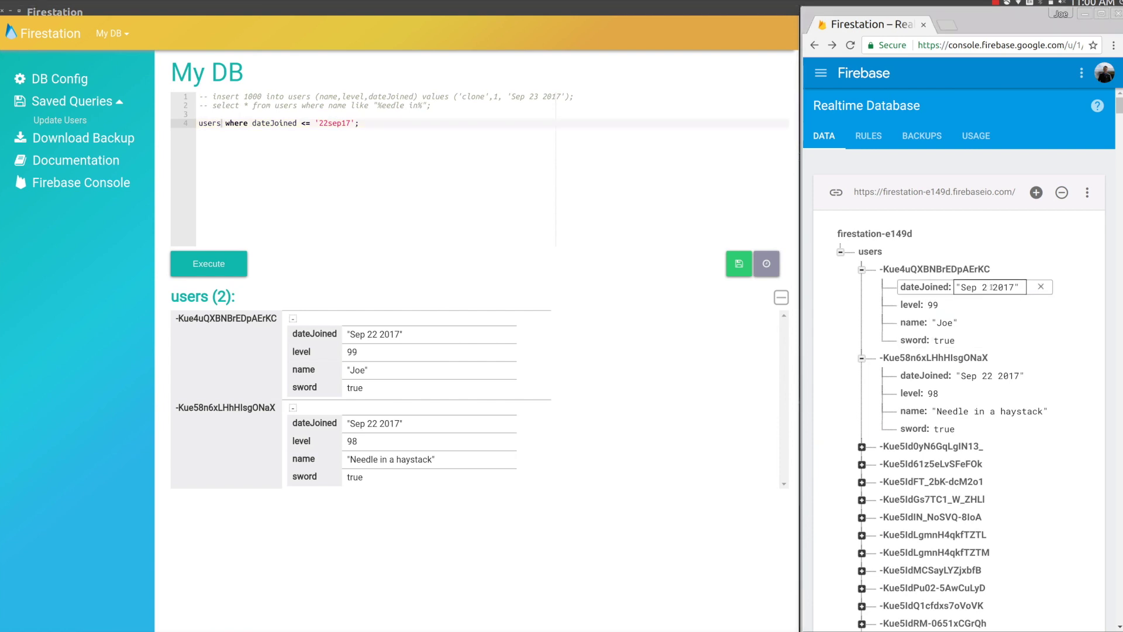
text(3)
key(Return)
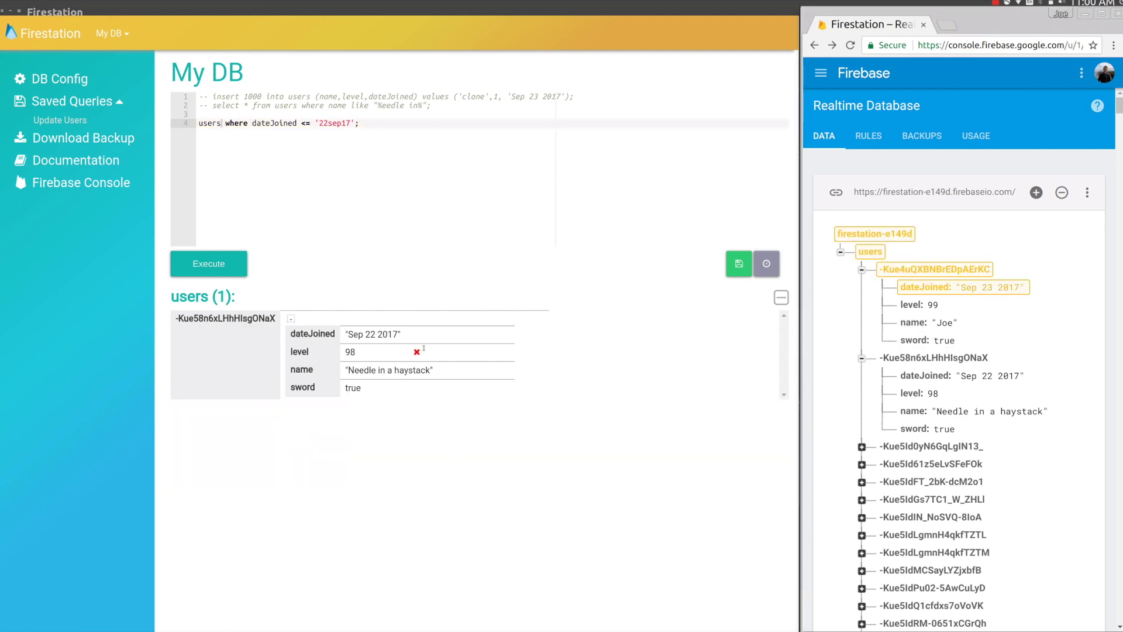
click(994, 287)
key(BackSpace)
text(0)
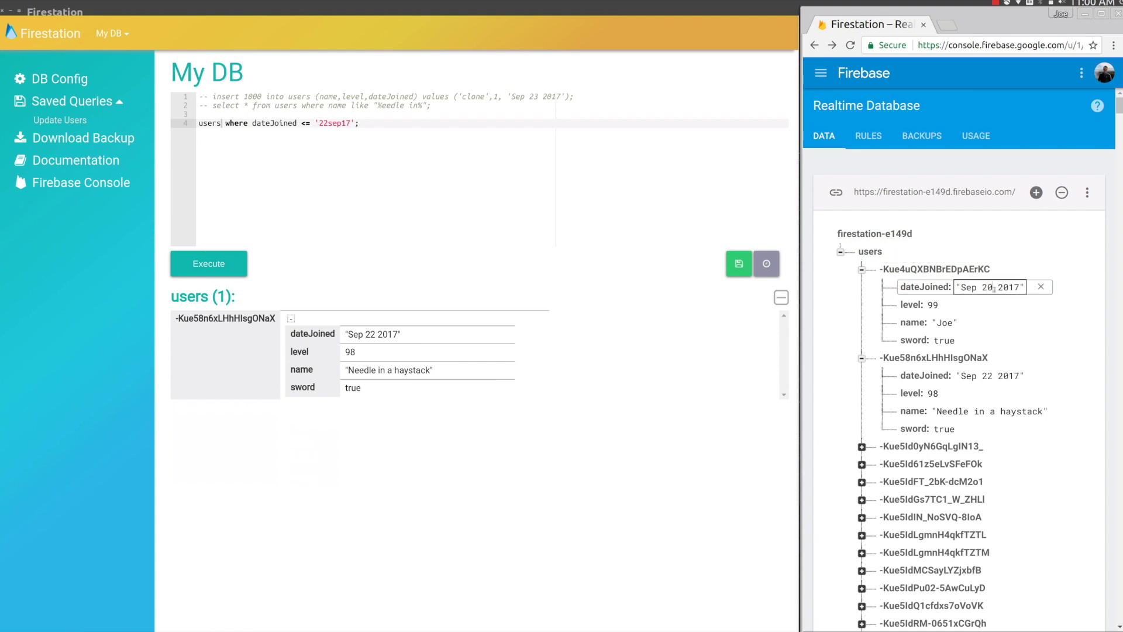
key(Return)
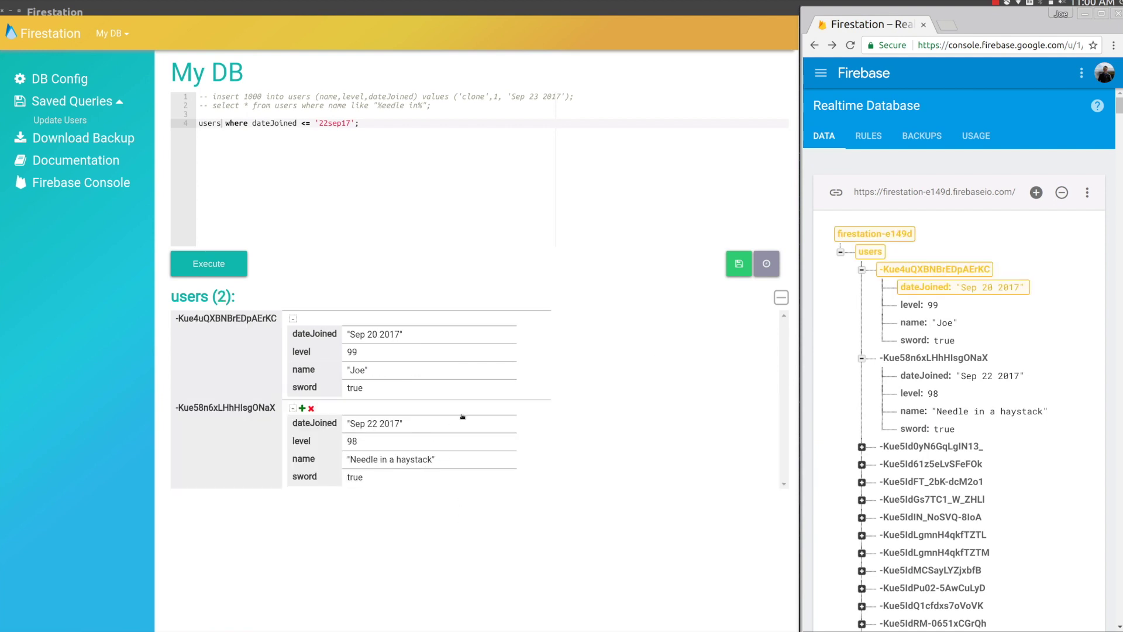